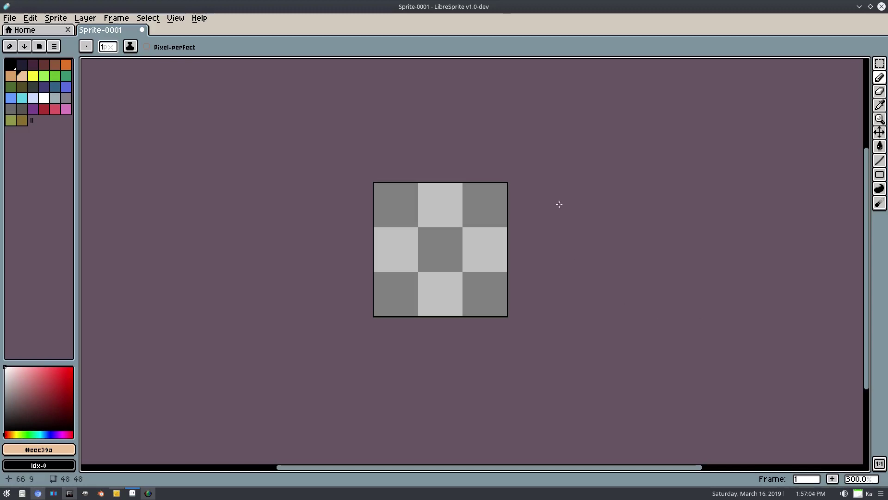
- Cut the palette to a single black swatch and set the drawing colour to light yellow-green #a2d26d
scroll(482, 212, "up", 3)
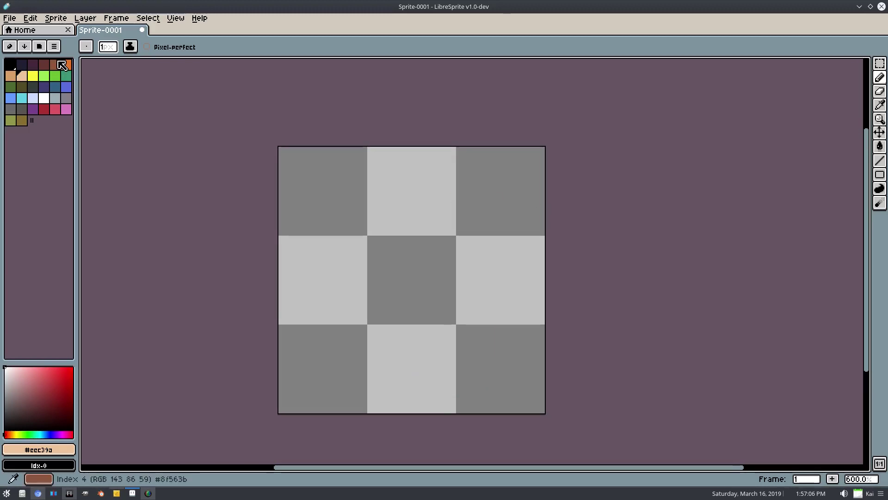
left_click_drag(32, 122, 16, 69)
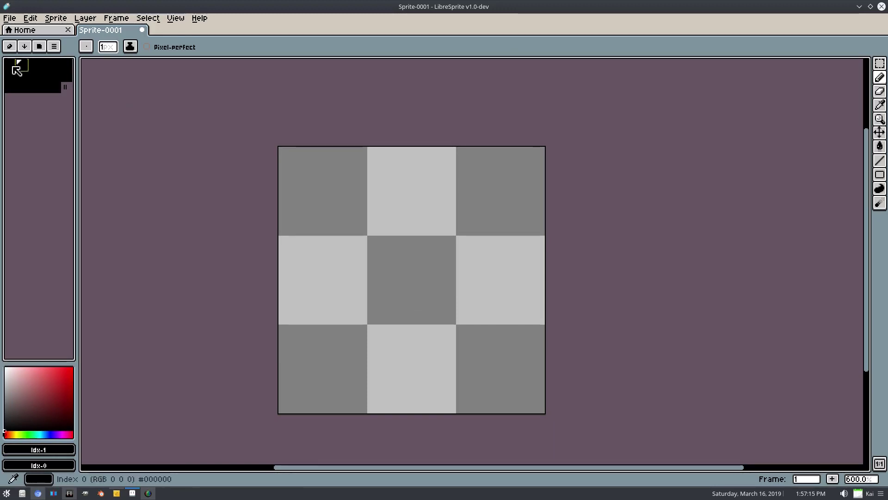
left_click(27, 434)
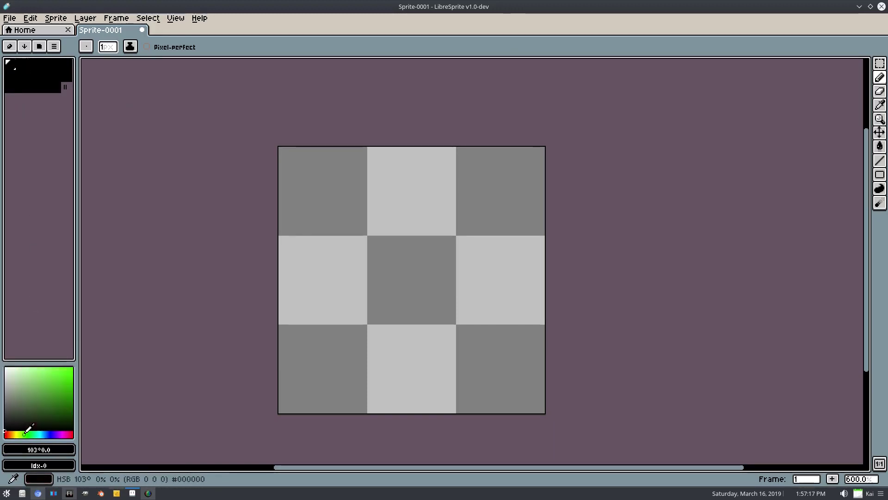
mouse_move(29, 434)
left_mouse_down()
mouse_move(21, 434)
mouse_move(45, 376)
mouse_move(37, 378)
left_mouse_up()
left_click(31, 418)
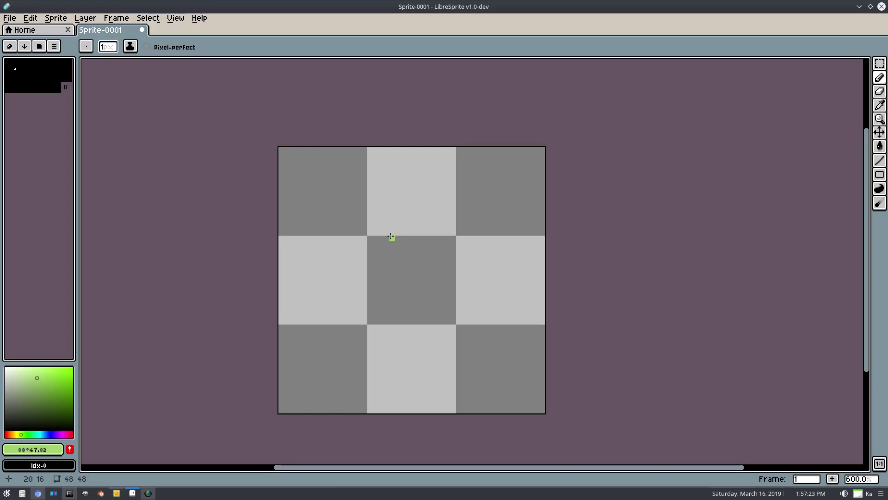
key("g")
left_click(440, 271)
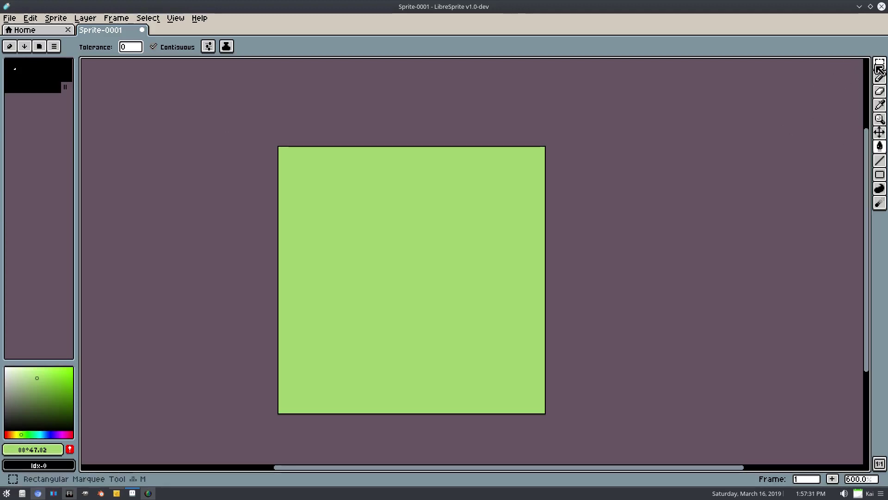
key("ctrl+z")
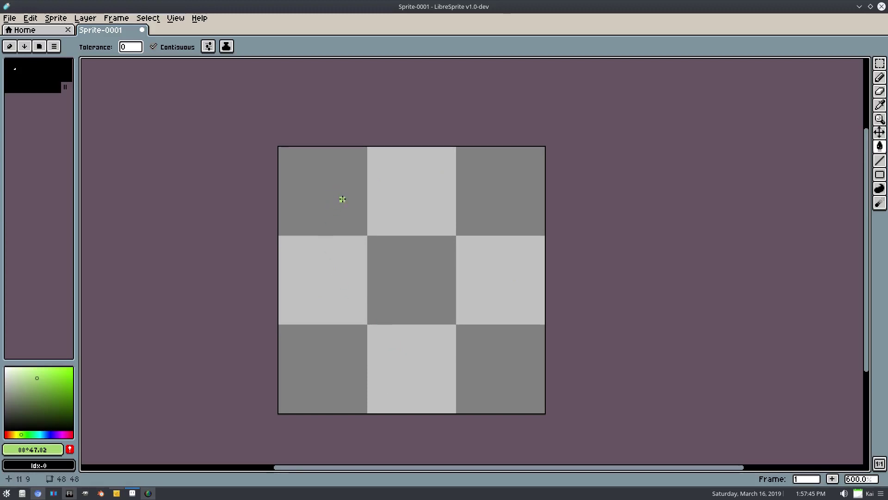
key("b")
- Draw an irregular closed pencil outline for the dirt patch in the middle of the sprite
left_click_drag(347, 199, 340, 216)
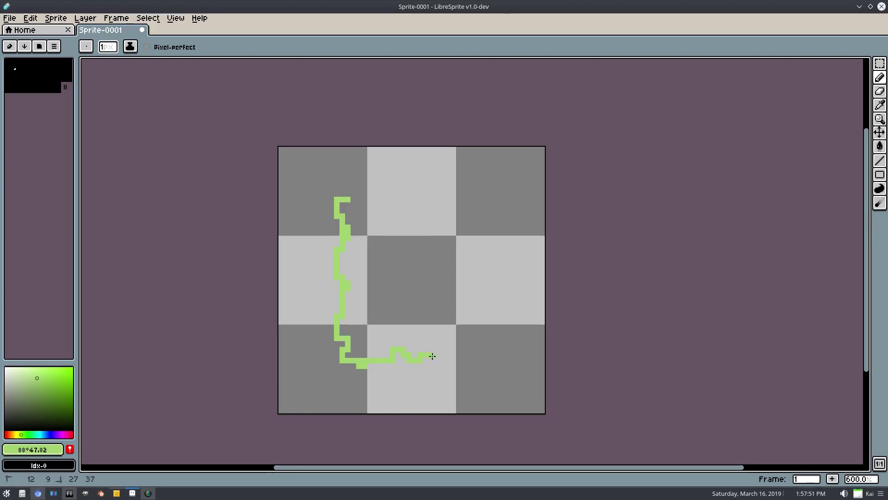
left_click_drag(432, 355, 472, 356)
mouse_move(484, 285)
left_mouse_down()
mouse_move(474, 226)
mouse_move(429, 204)
mouse_move(404, 204)
left_mouse_up()
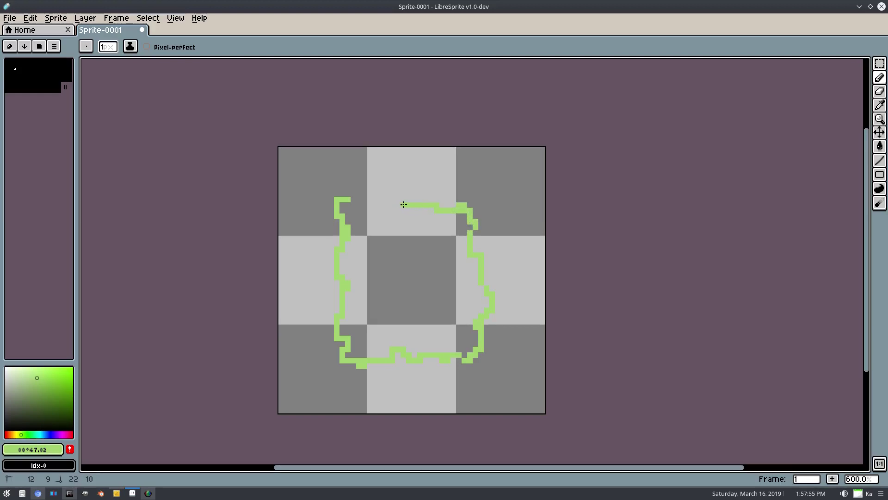
left_click_drag(349, 204, 349, 211)
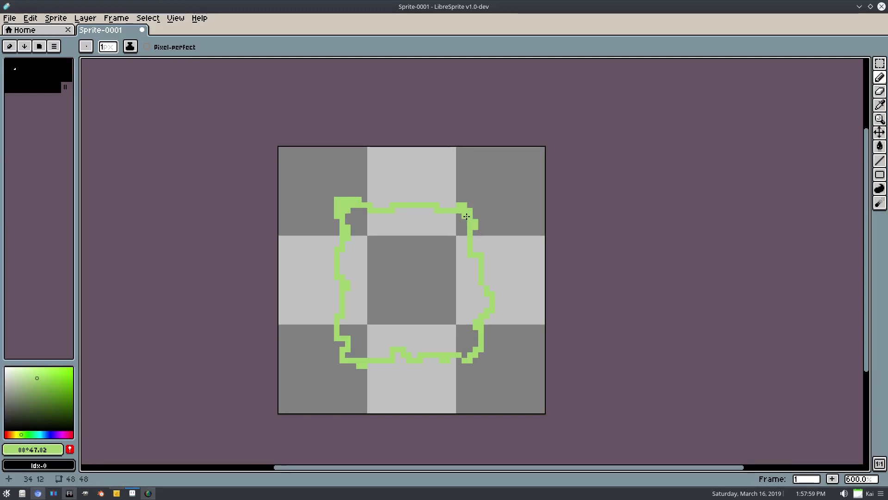
mouse_move(483, 285)
left_mouse_down()
mouse_move(476, 352)
mouse_move(453, 355)
mouse_move(470, 344)
left_mouse_up()
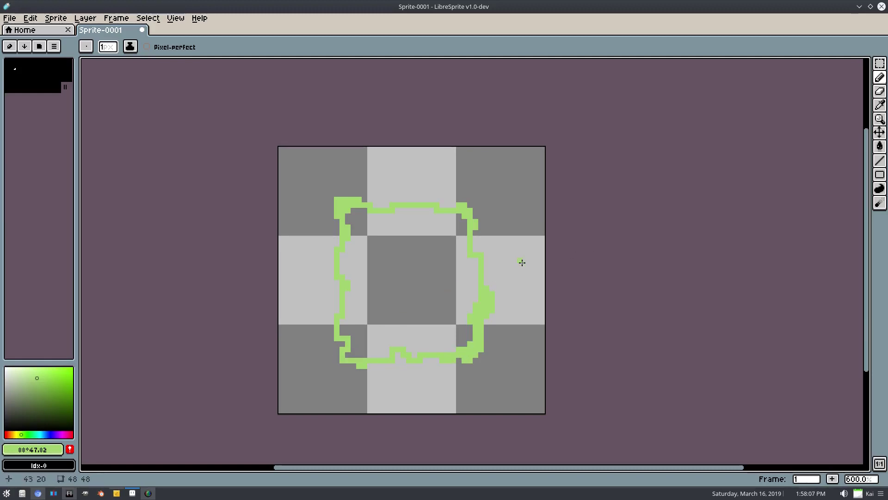
- Flood-fill everything outside the outline light green, leaving the centre transparent
key("g")
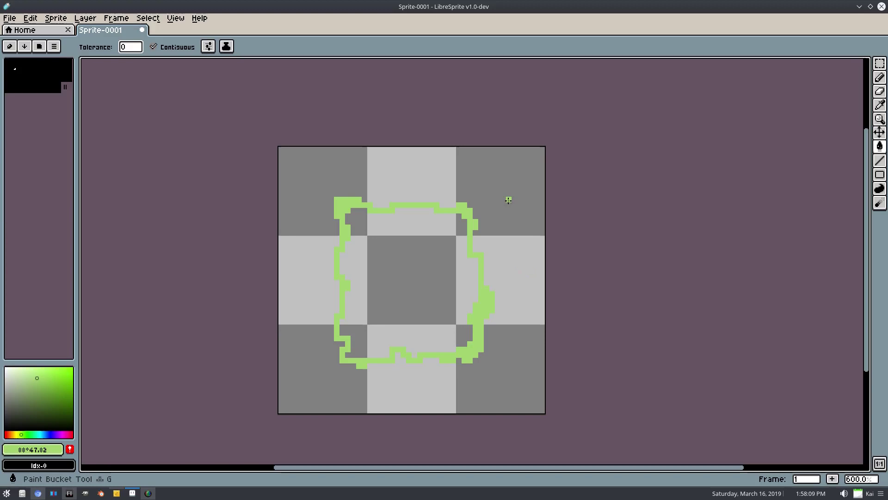
left_click(498, 176)
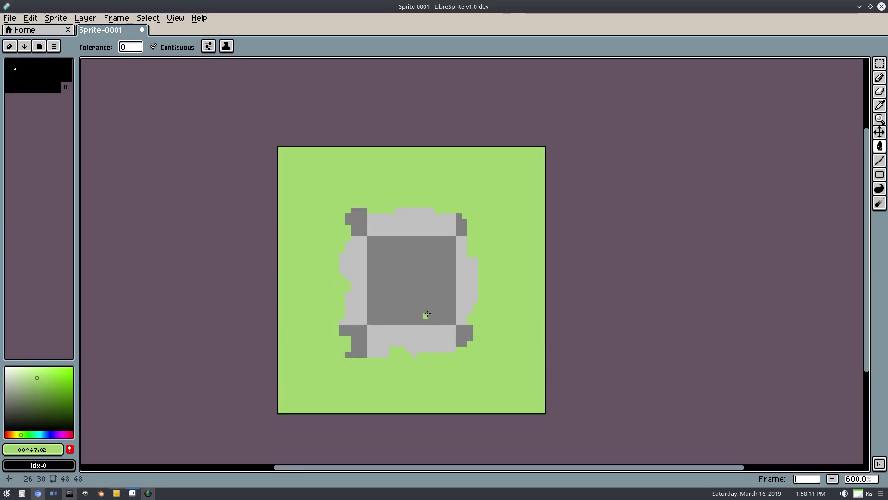
key("v")
scroll(393, 298, "down", 1)
key("g")
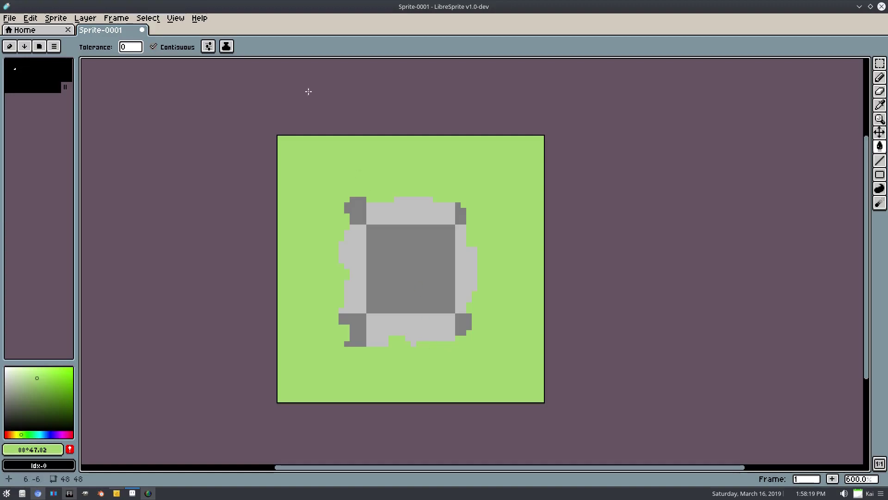
- Apply a 16×16 grid with X 0 and Y 0 offsets via Grid Settings
left_click(173, 20)
mouse_move(190, 69)
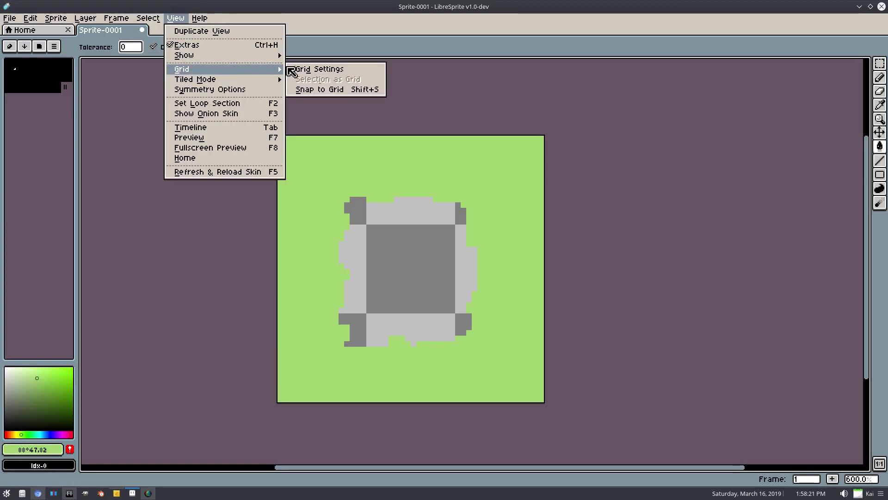
left_click(315, 69)
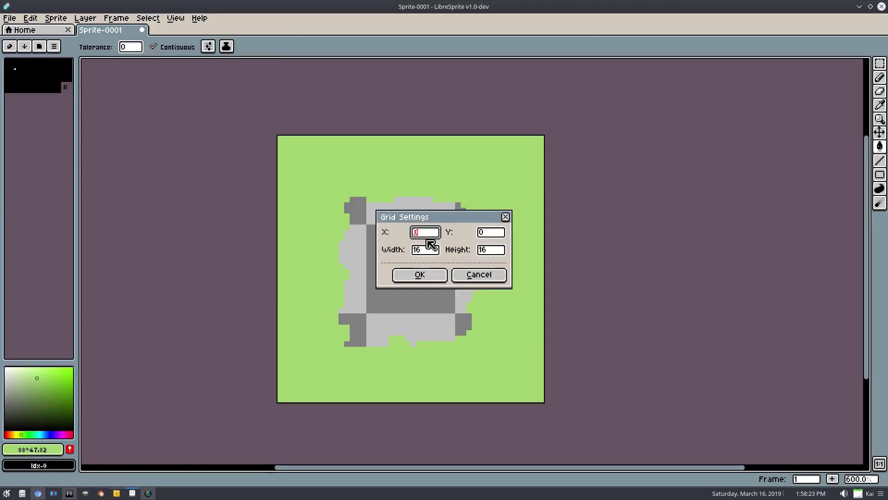
left_click(431, 250)
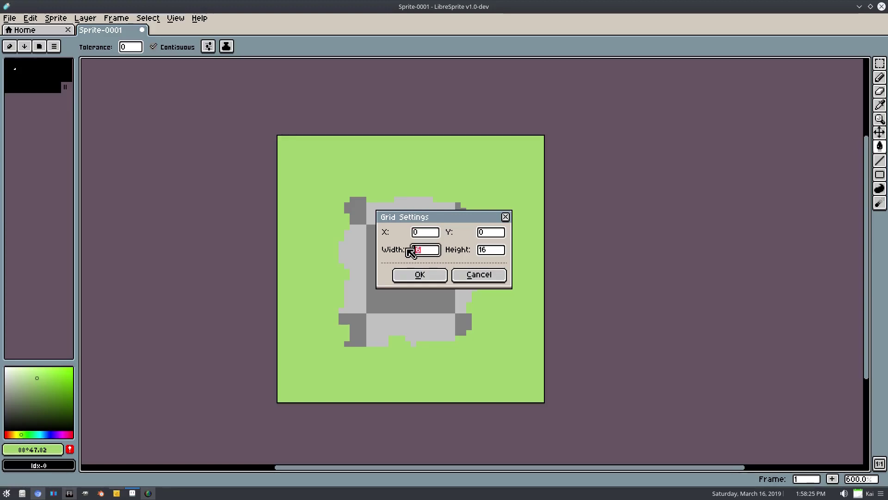
left_click(408, 233)
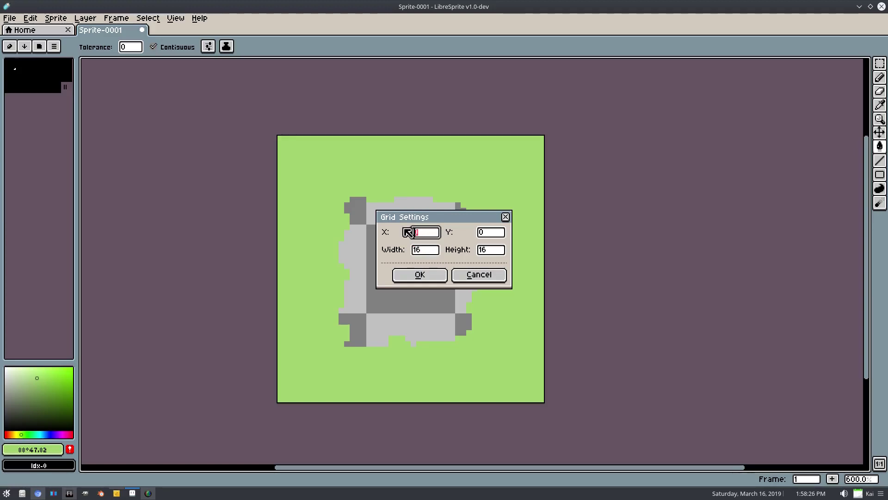
left_click(421, 273)
scroll(532, 241, "up", 1)
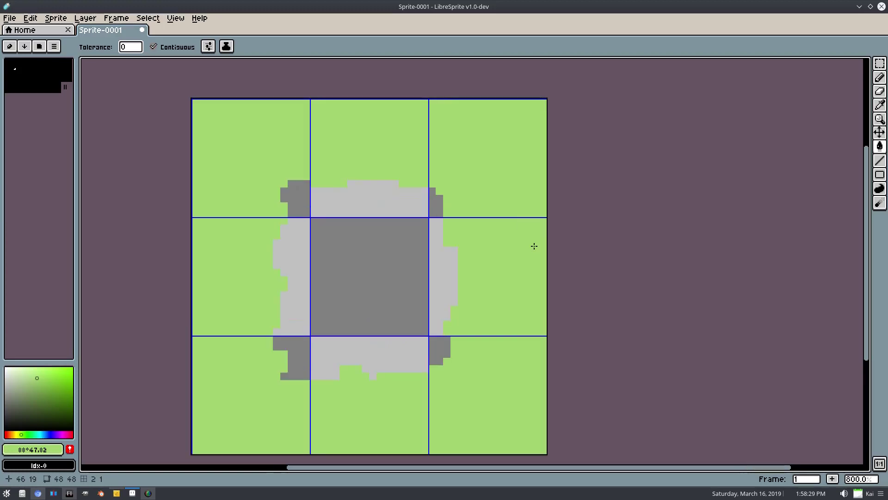
left_click_drag(540, 212, 539, 189)
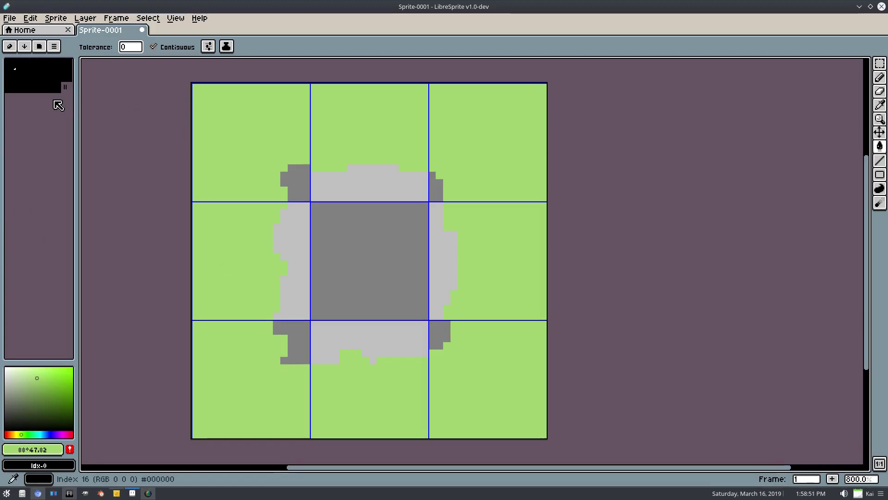
- Set the drawing colour to a muted brown
left_click(15, 434)
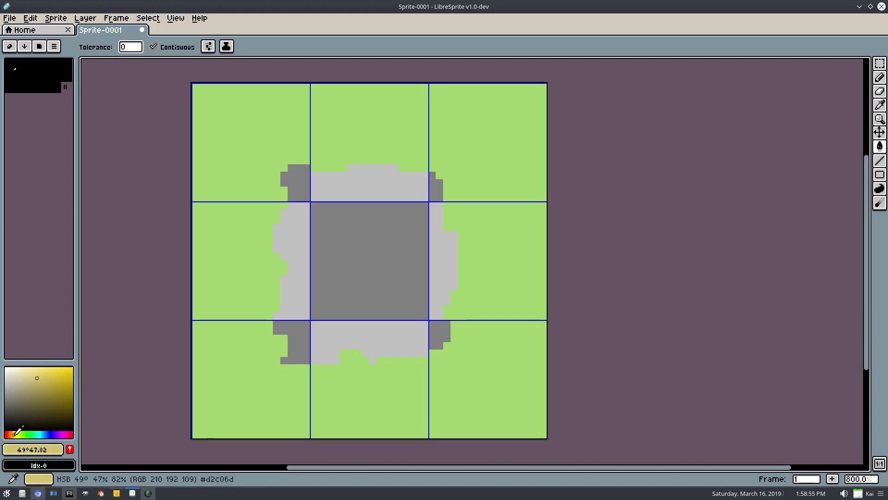
left_click(9, 434)
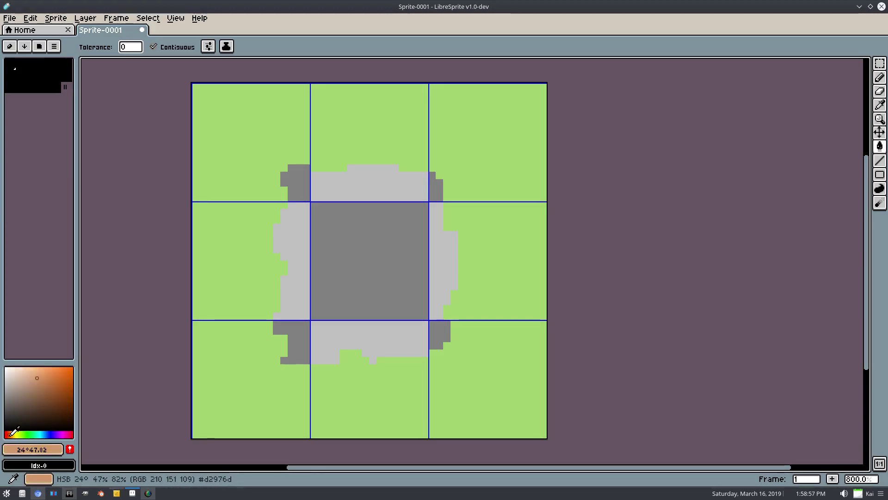
left_click_drag(32, 398, 24, 397)
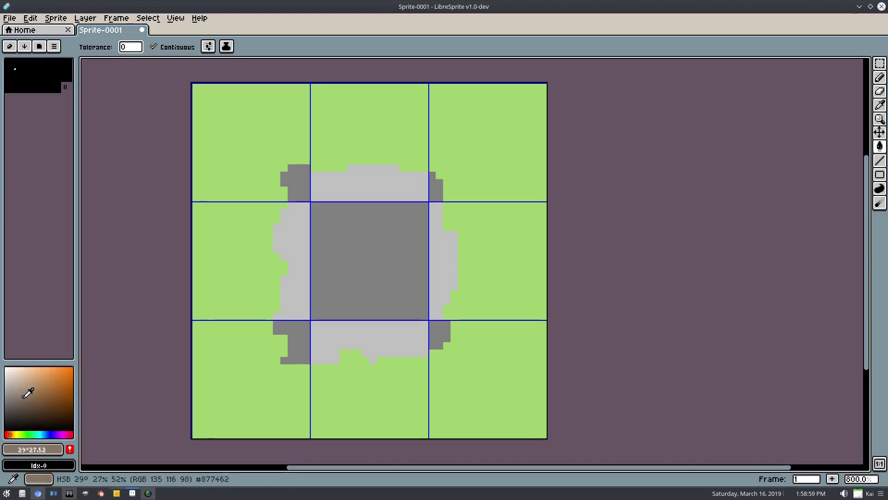
- Bucket-fill all nine regions of the central patch brown and show the timeline
left_click(323, 243)
left_click(291, 242)
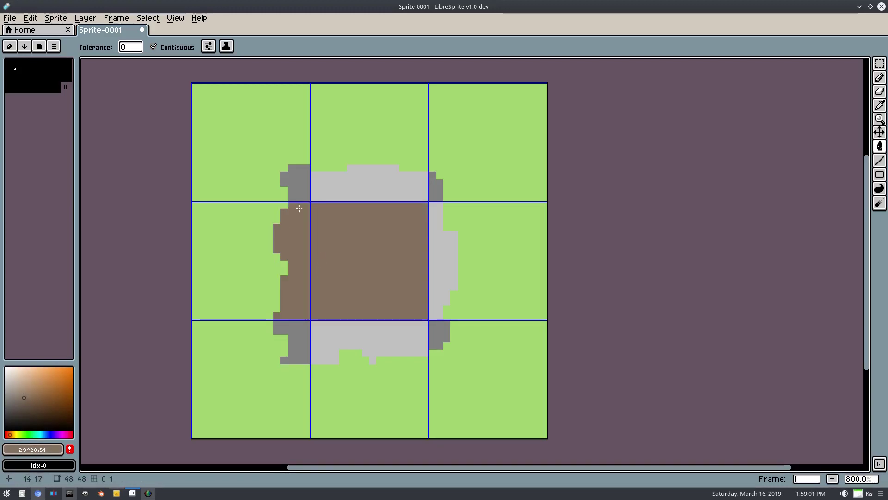
left_click(301, 191)
left_click(351, 190)
left_click(434, 188)
left_click(442, 259)
left_click(439, 334)
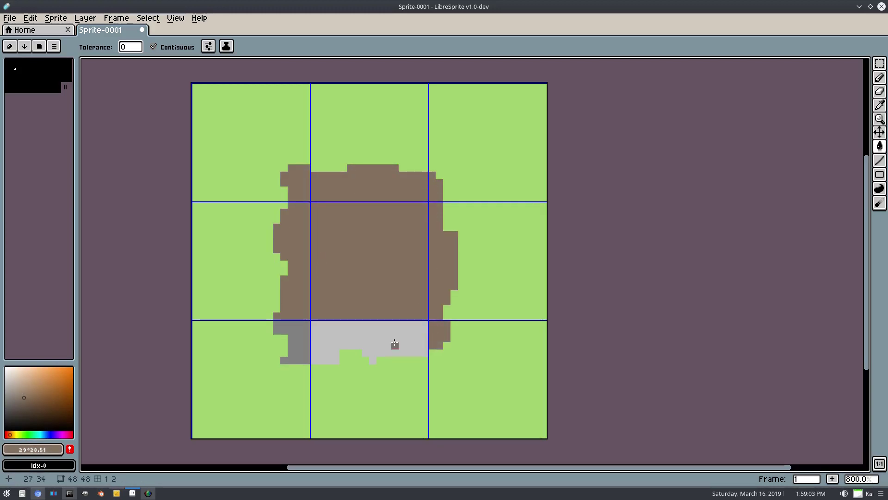
left_click(393, 342)
left_click(292, 338)
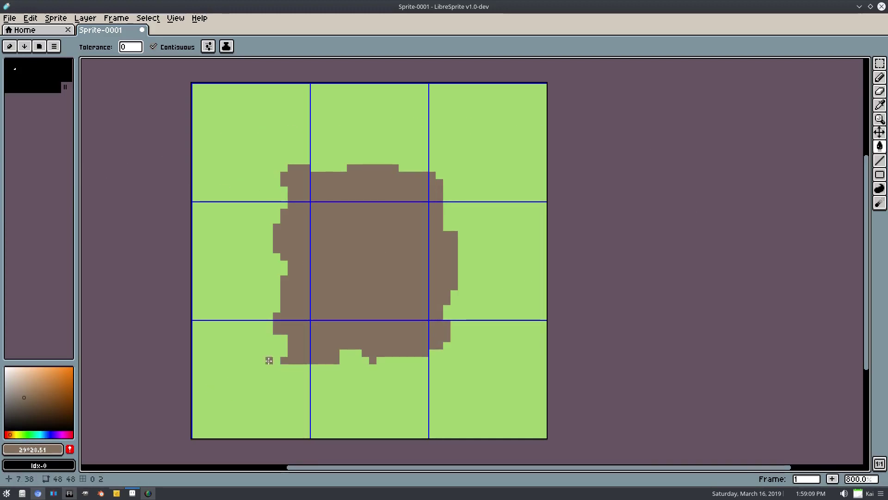
key("Tab")
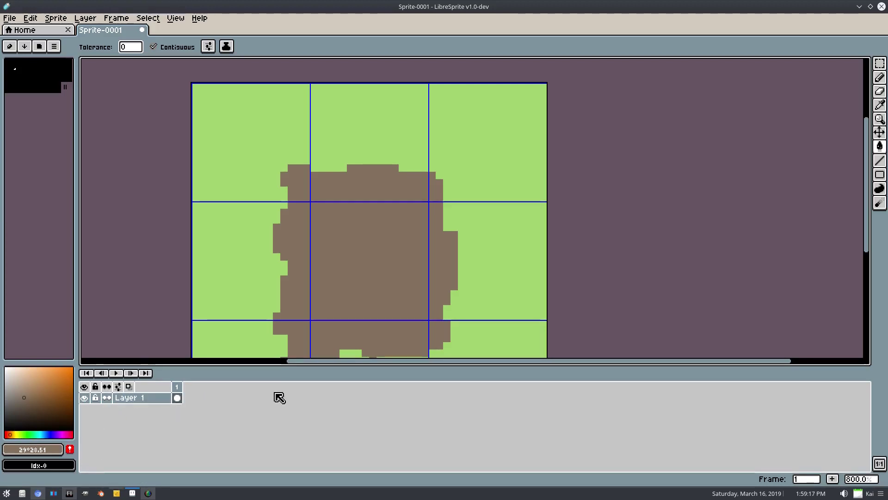
- Add a new layer above Layer 1 and rename it 'grass'
right_click(136, 399)
left_click(150, 413)
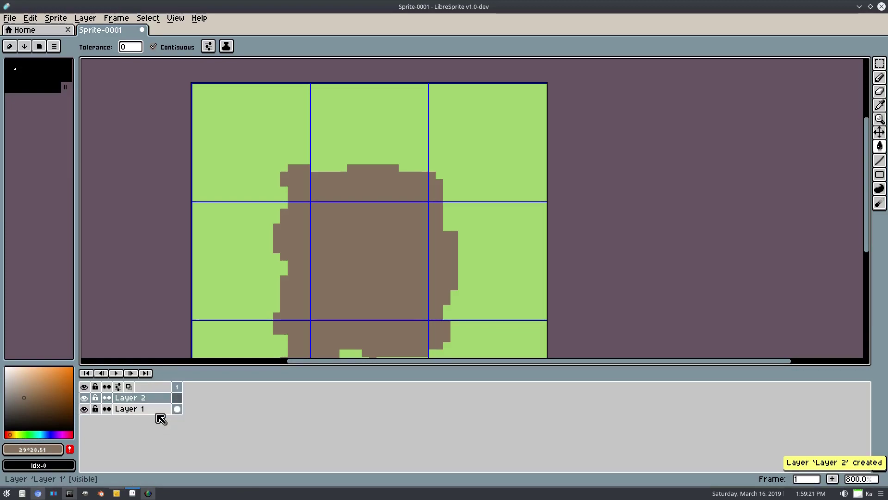
right_click(138, 397)
left_click(159, 399)
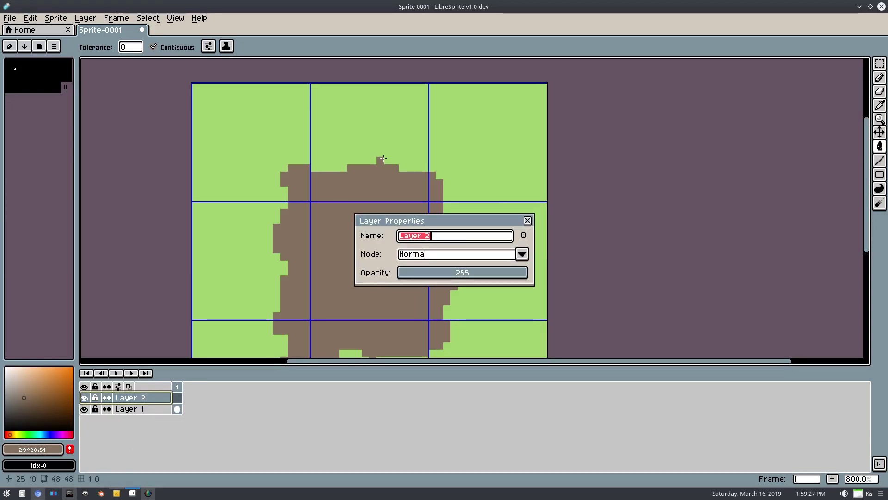
type("grass")
key("Return")
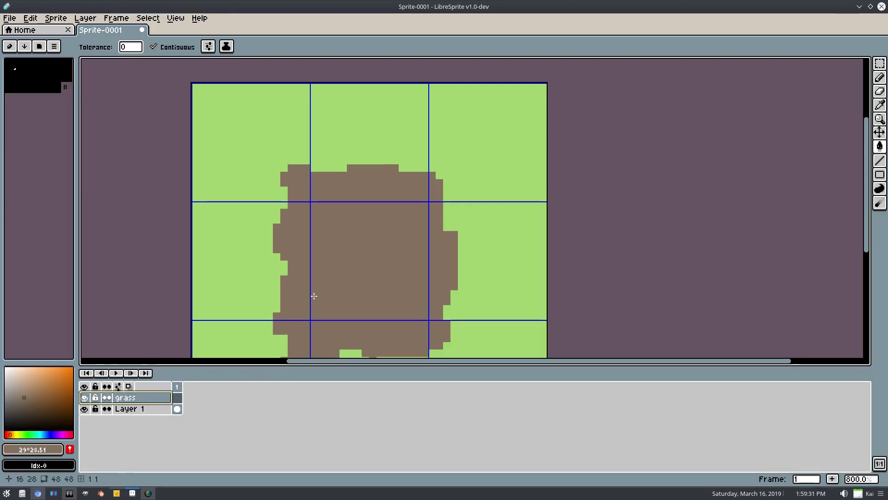
left_click_drag(331, 264, 329, 235)
key("g")
left_click(322, 341)
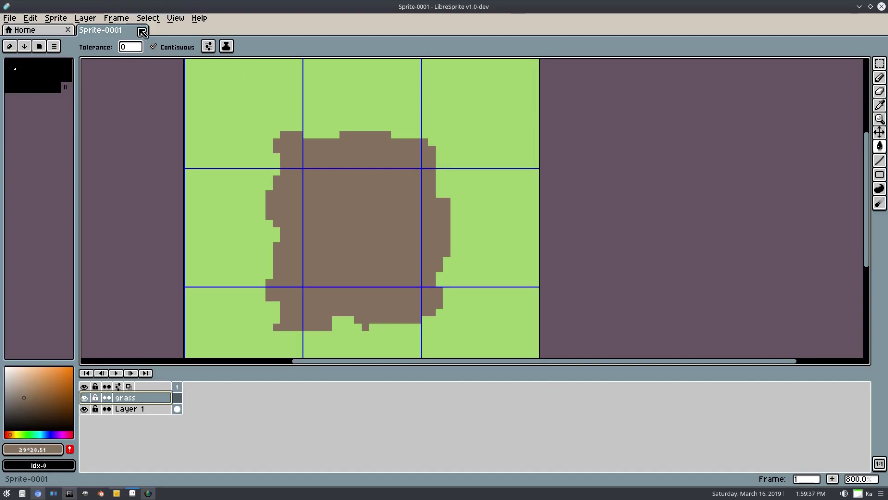
- Turn on the grid display, leaving the 16×16 grid settings unchanged
left_click(176, 18)
mouse_move(220, 72)
mouse_move(254, 57)
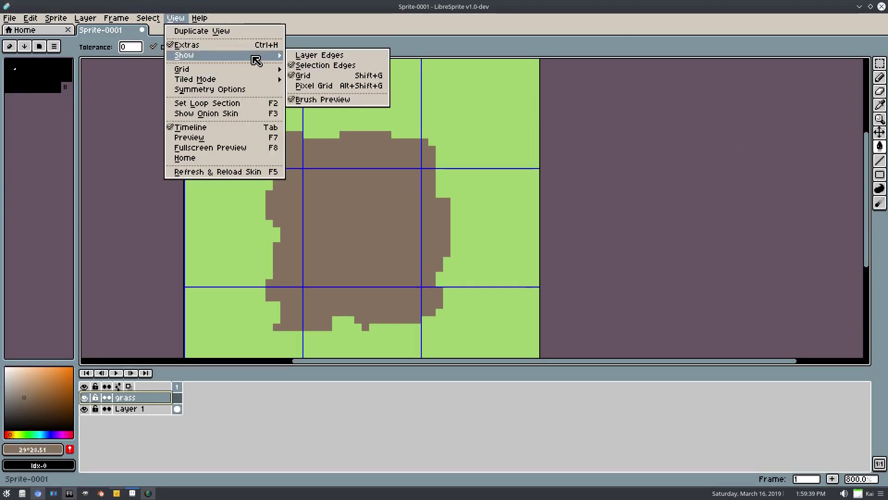
left_click(340, 77)
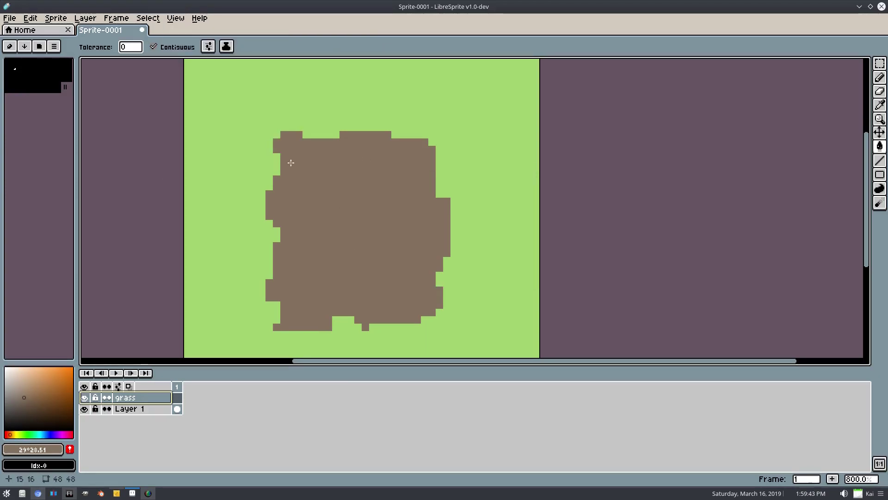
left_click(181, 21)
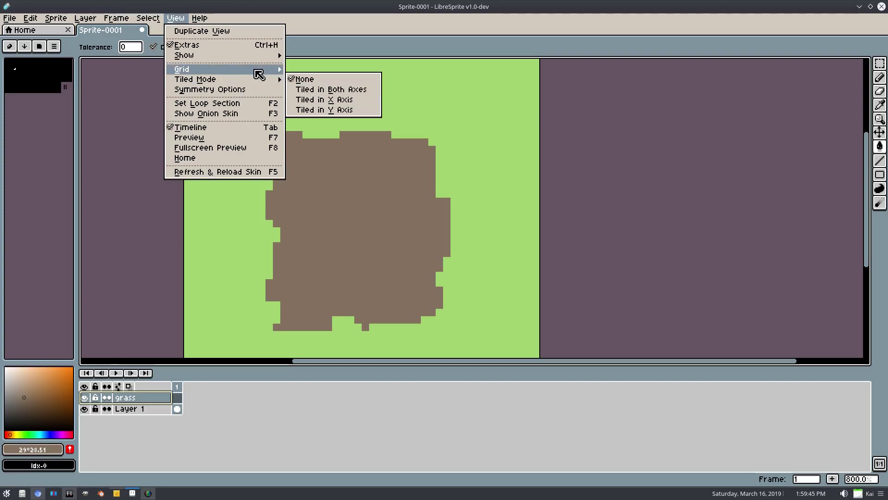
mouse_move(257, 70)
left_click(327, 70)
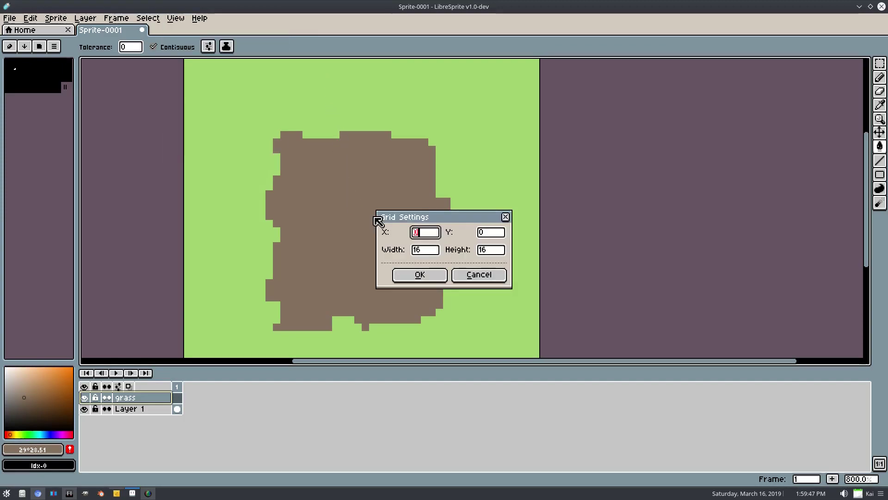
left_click(464, 274)
left_click_drag(333, 216, 318, 189)
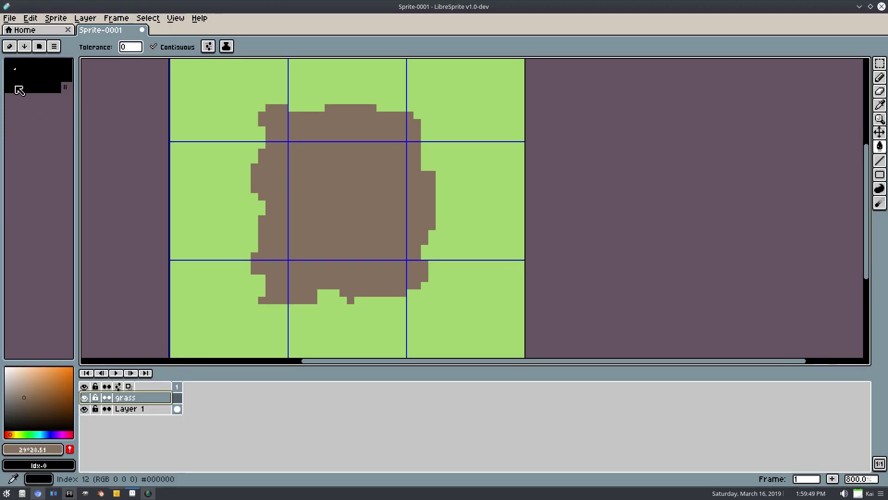
- Cut the palette back to a single black swatch and sample the grass green
left_click(23, 66)
left_click(14, 64)
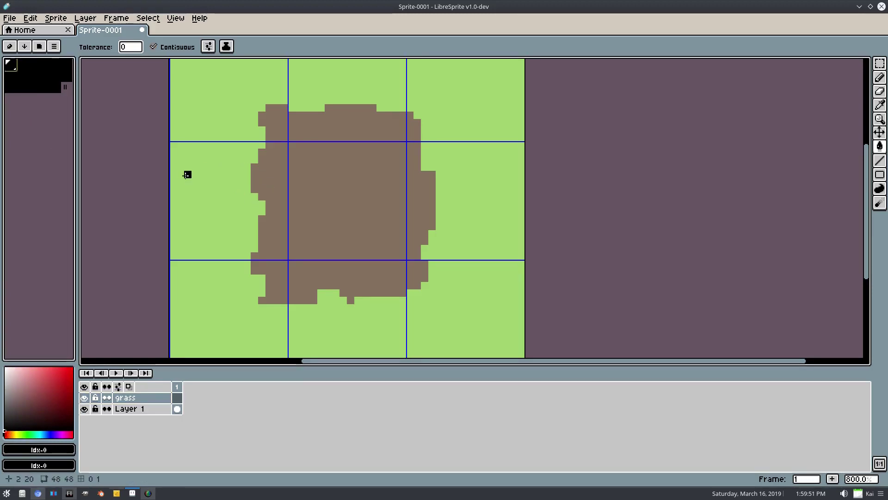
key("i")
left_click(205, 180)
left_click_drag(66, 87, 17, 65)
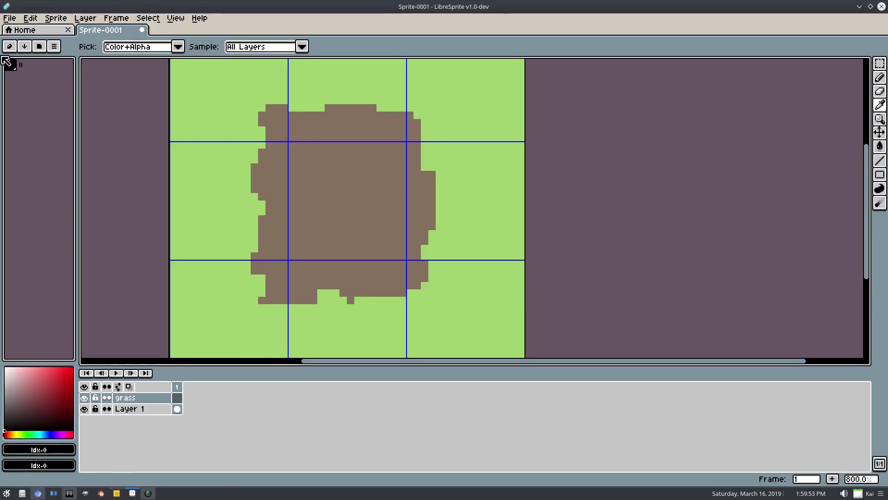
- Add grass green #a2d26d and dirt brown #83705d to the palette, selecting the green swatch
left_click(226, 182)
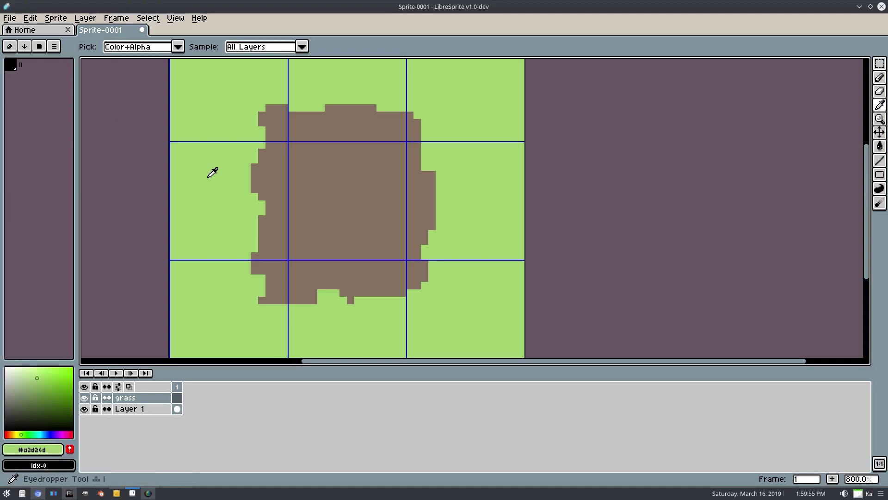
left_click(70, 449)
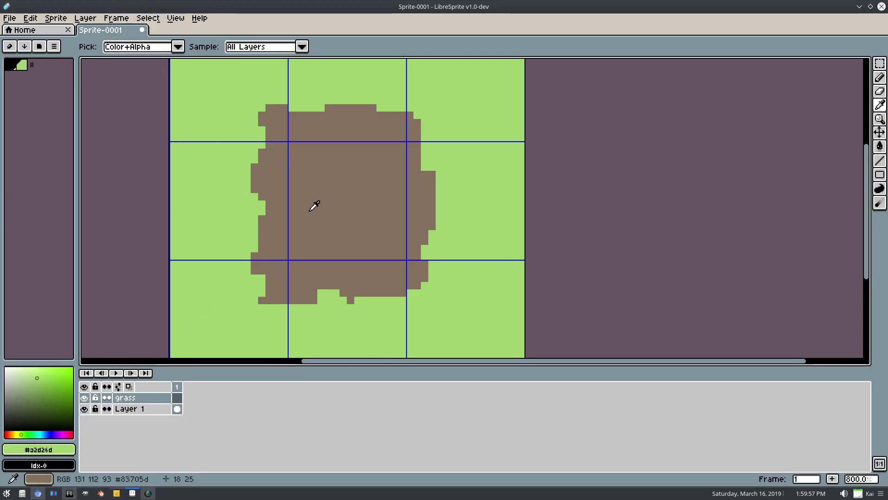
left_click(317, 186)
left_click(70, 448)
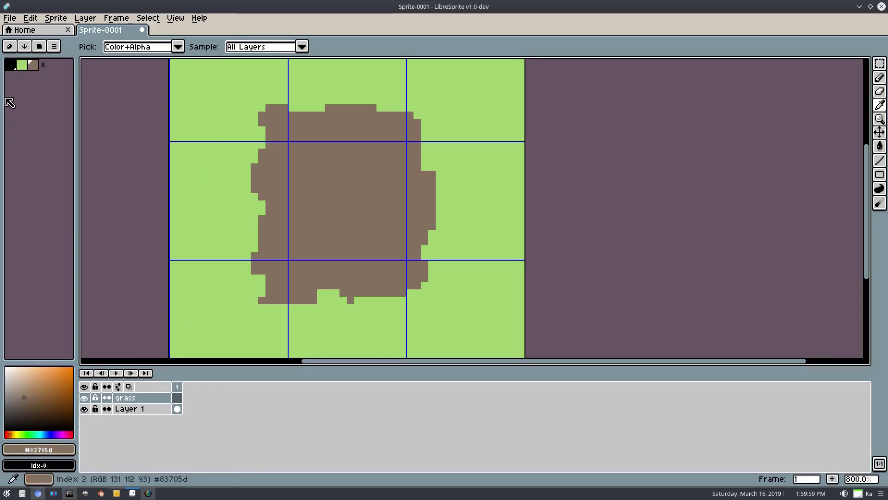
left_click(21, 65)
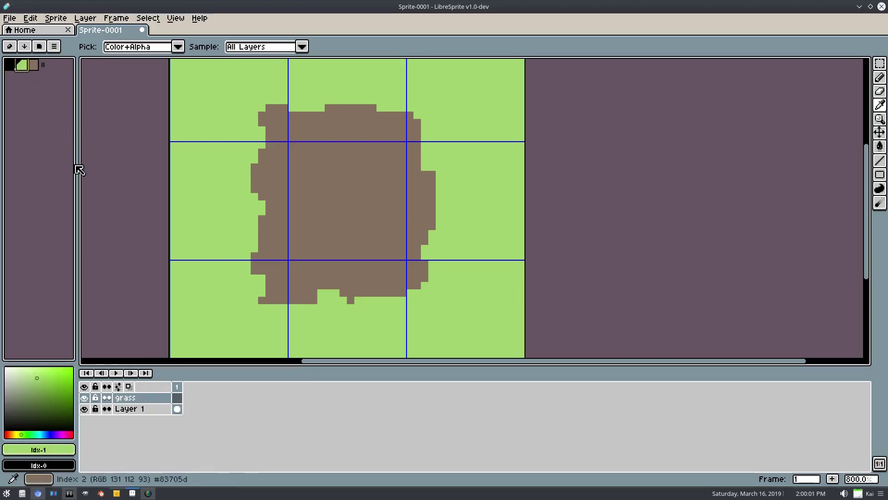
- Bucket-fill the centre 16×16 tile with grass green on the grass layer
key("b")
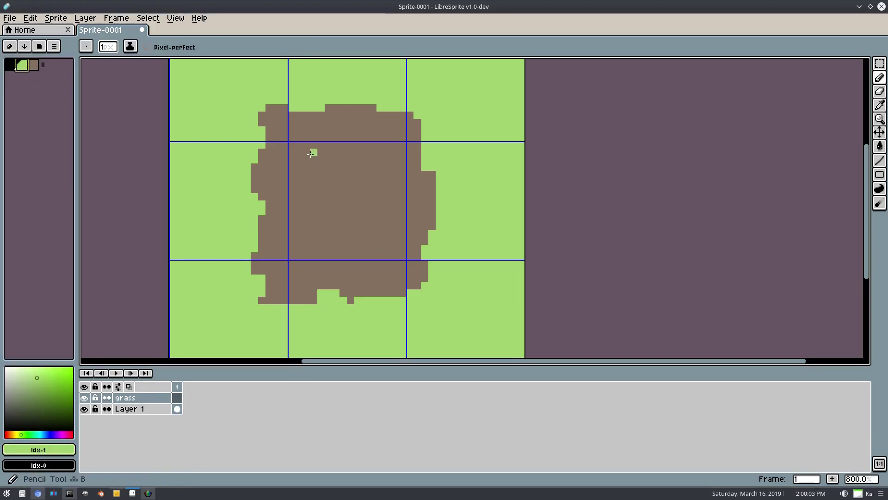
key("g")
left_click(307, 171)
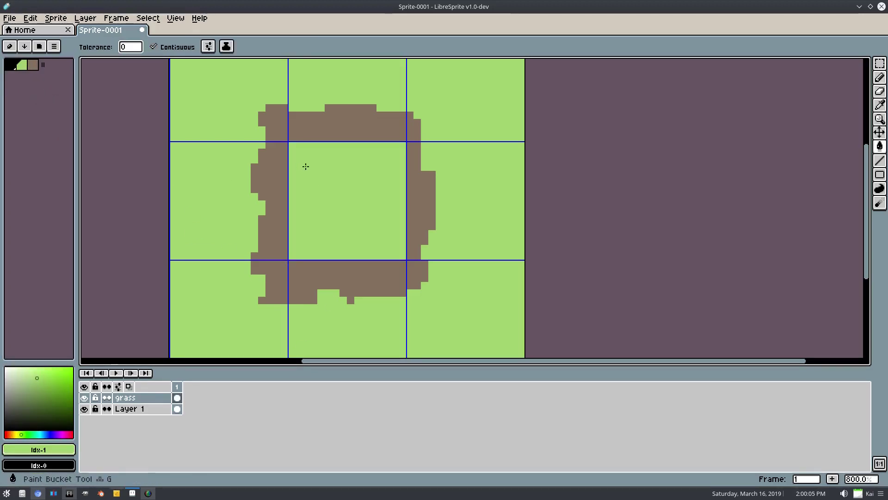
left_click_drag(358, 198, 356, 194)
scroll(358, 178, "up", 1)
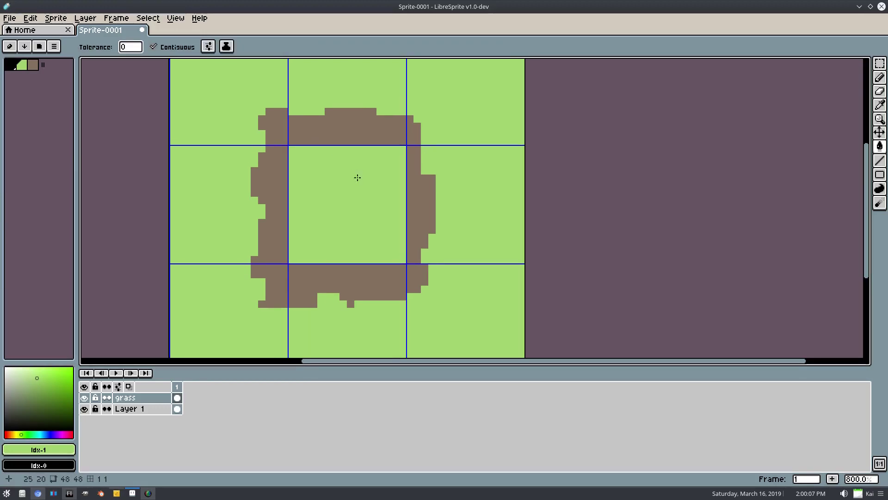
scroll(347, 159, "up", 1)
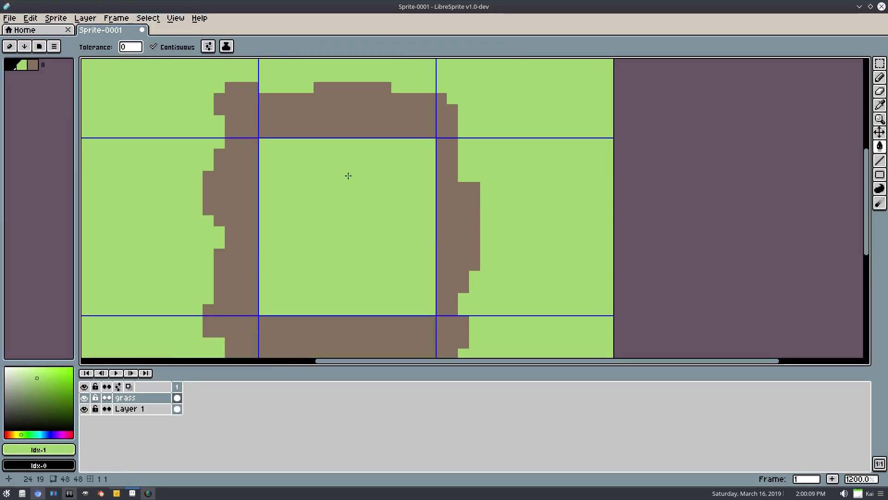
- Toggle the grass and Layer 1 visibility to check the filled centre tile
left_click(24, 425)
left_click(84, 398)
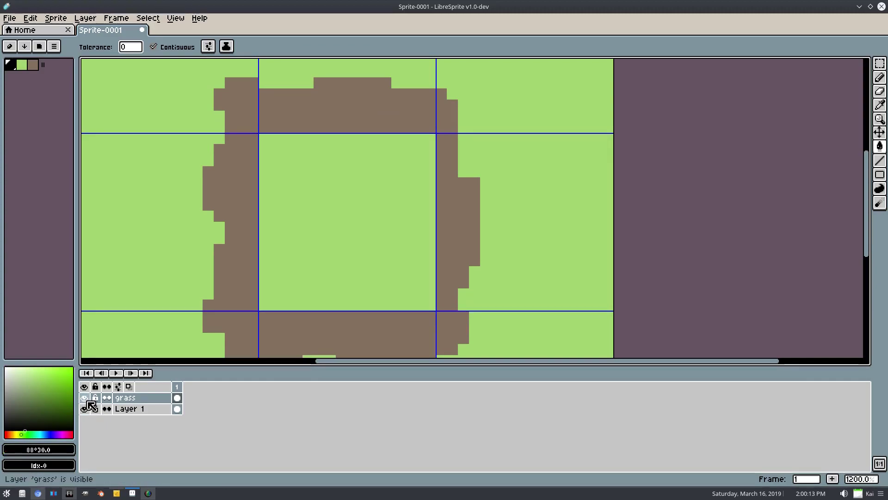
left_click(84, 408)
left_click(84, 408)
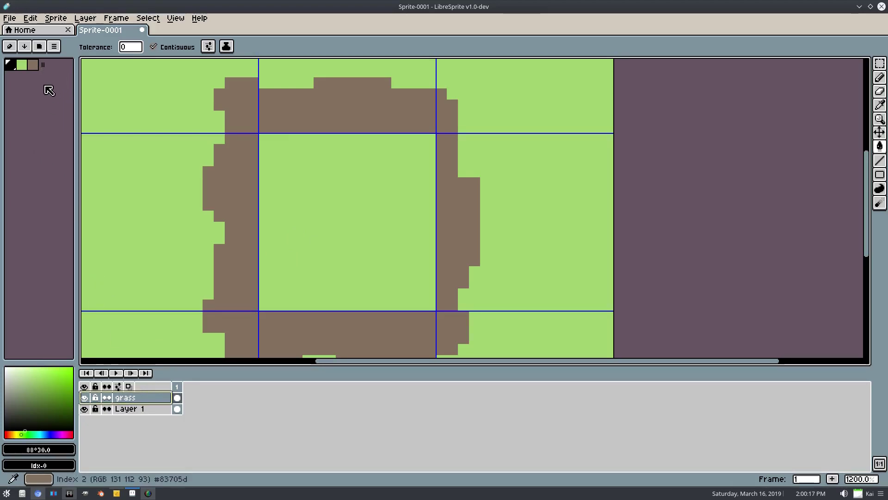
- Sample the grass green and shift its hue to get a darker speckle green
key("i")
left_click(321, 214)
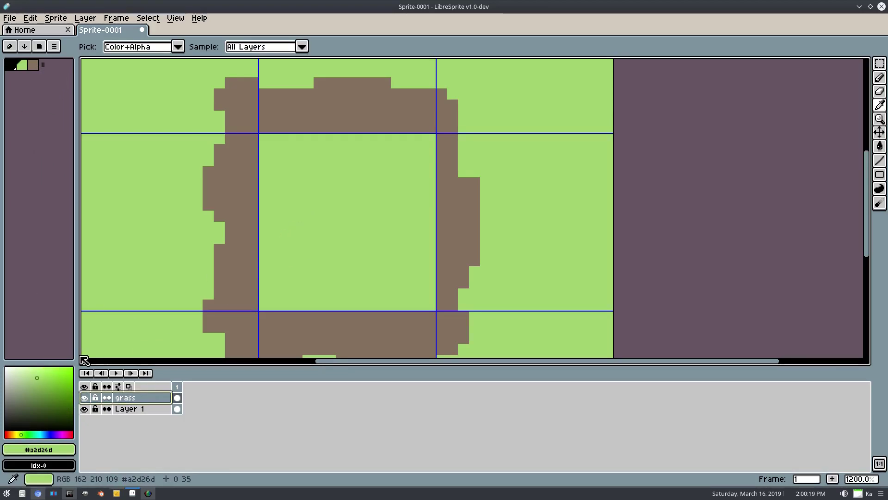
left_click(43, 380)
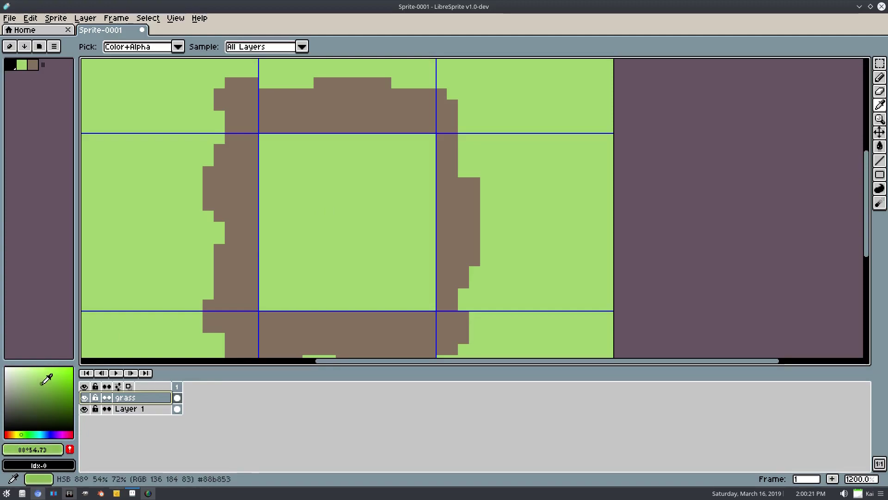
left_click(20, 434)
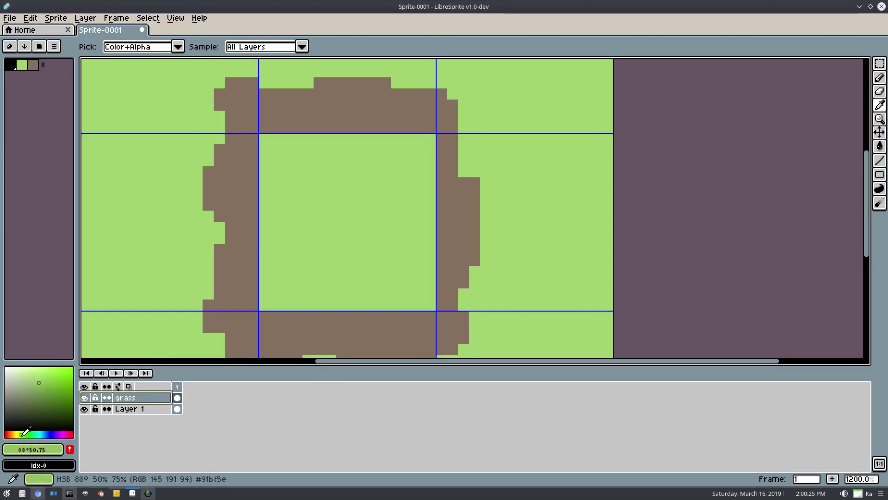
left_click_drag(20, 433, 27, 431)
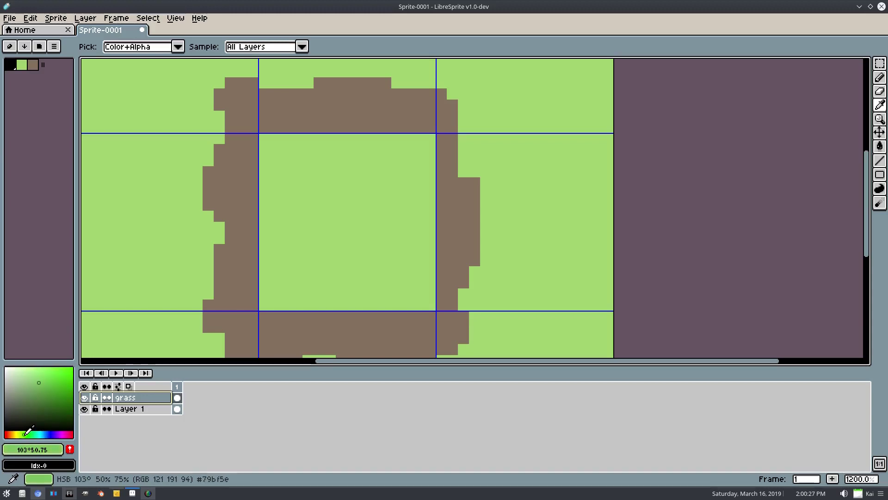
- Pencil dark-green specks and tufts in the middle, lower left, bottom and top right
key("b")
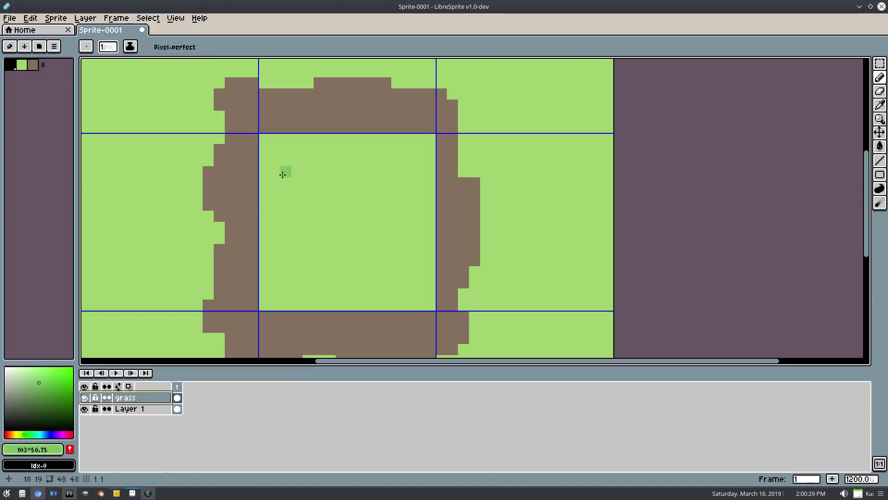
left_click(309, 193)
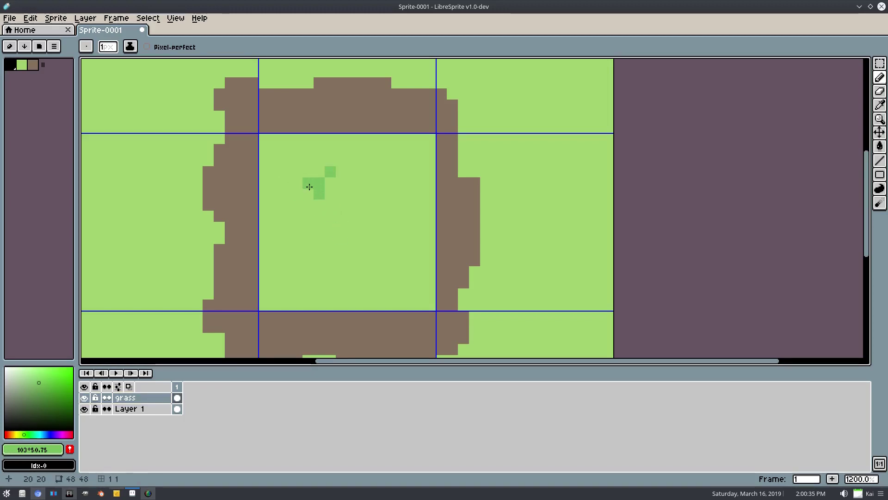
left_click(364, 228)
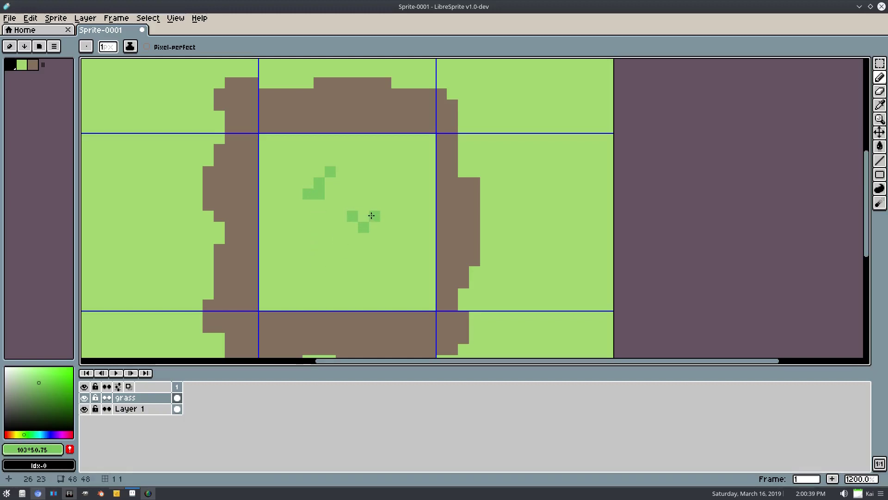
left_click(353, 230)
left_click_drag(274, 283, 270, 273)
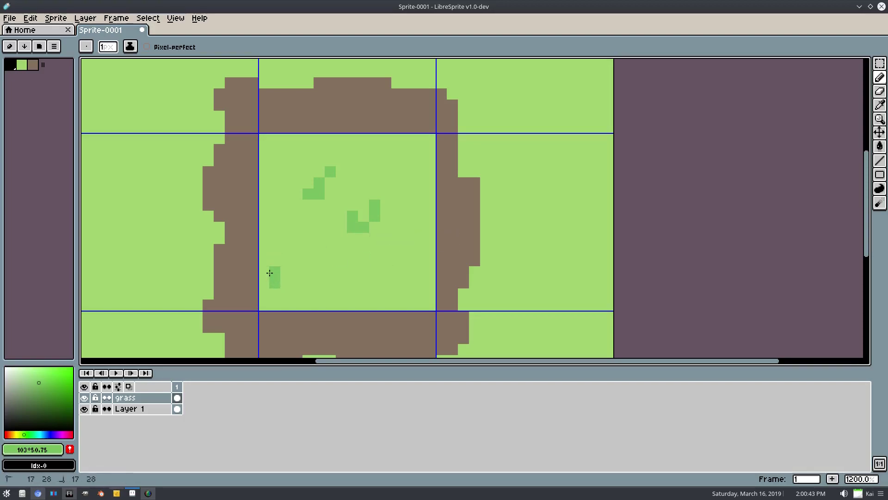
left_click(287, 274)
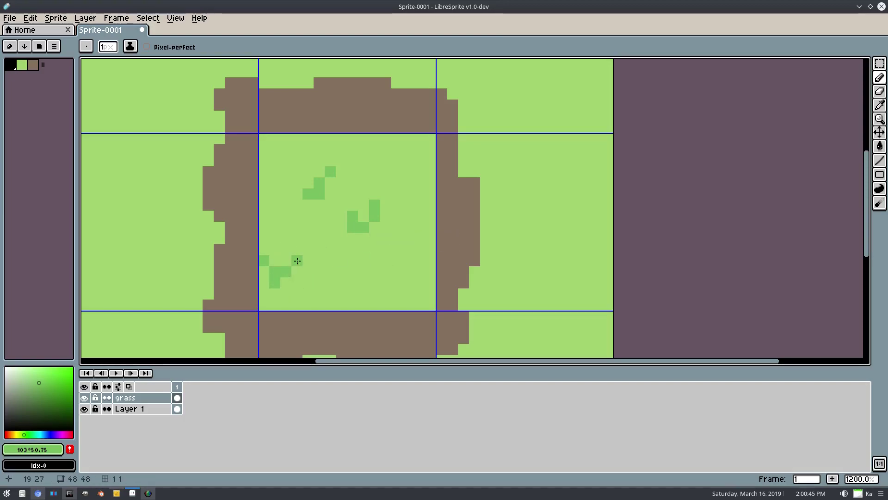
left_click(297, 260)
left_click(397, 305)
left_click(397, 294)
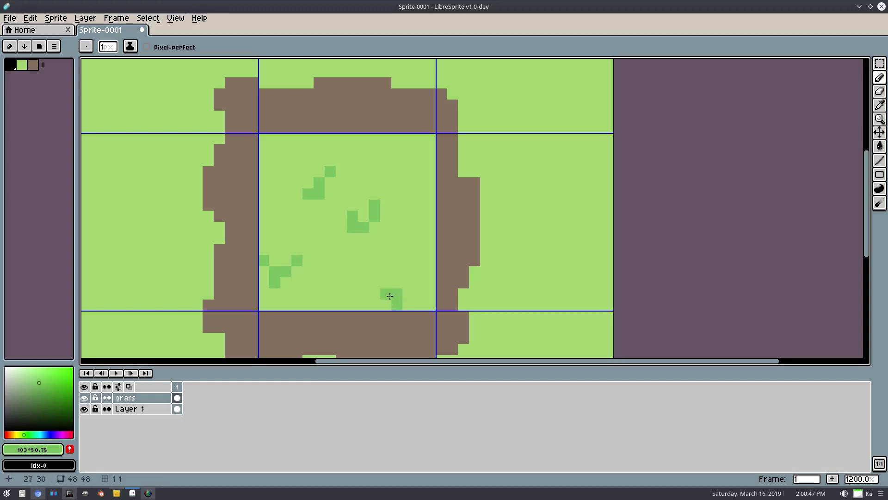
left_click(411, 165)
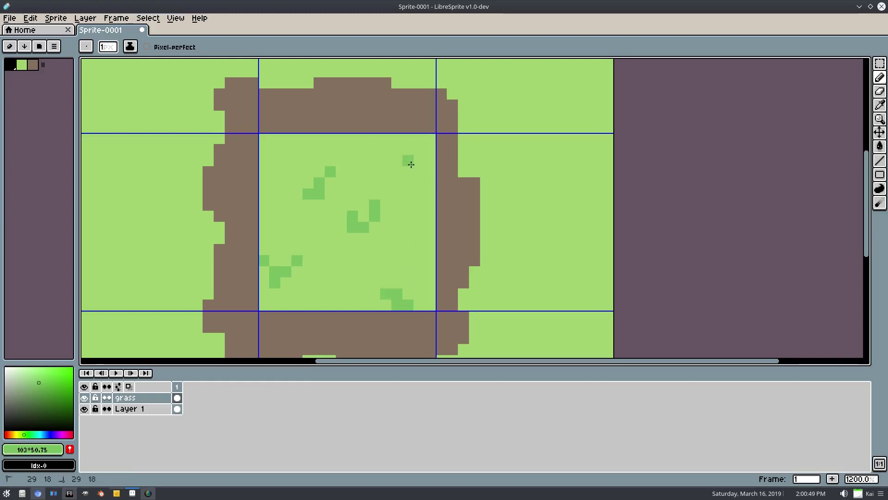
left_click(420, 138)
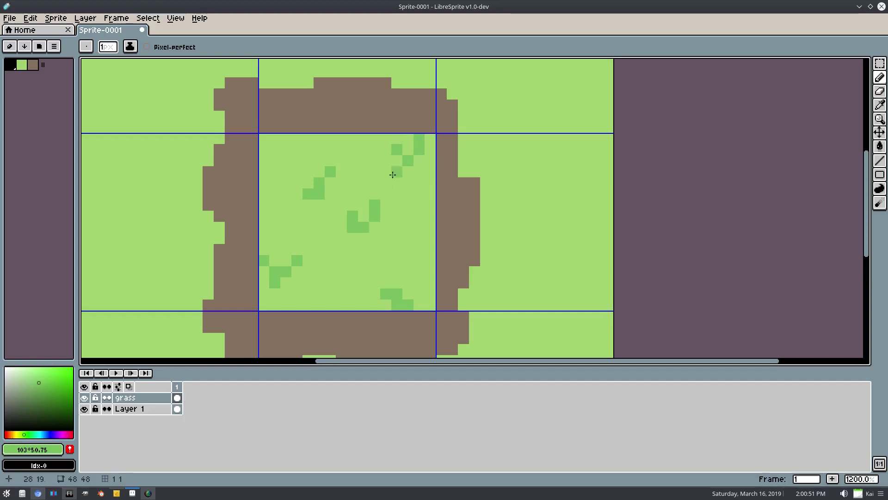
- Add more dark-green specks at the top left, right side, lower middle and left
left_click(272, 151)
left_click(282, 161)
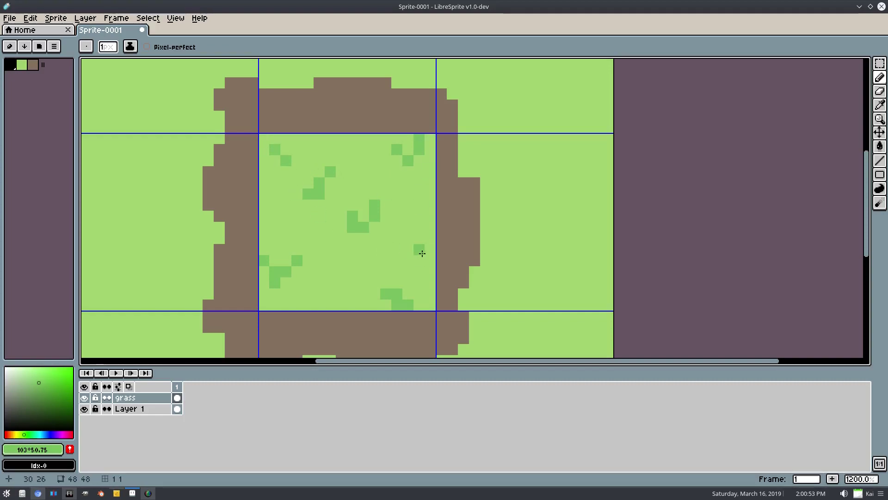
left_click(423, 246)
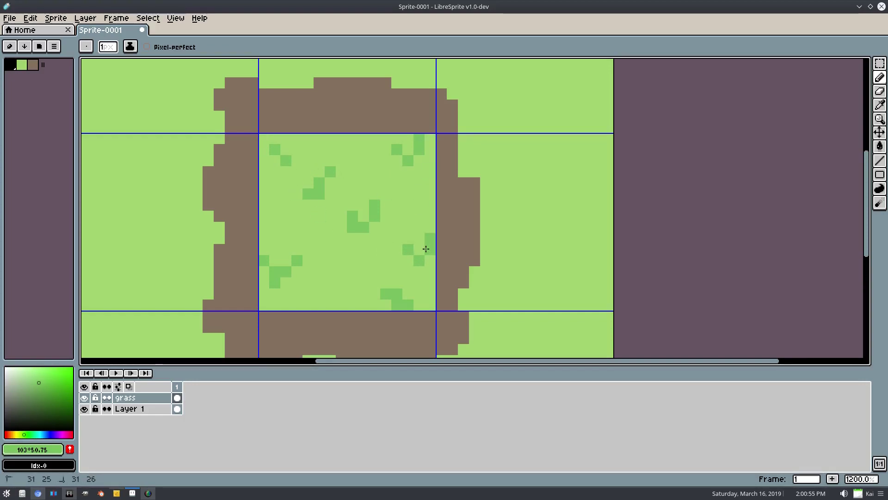
left_click(331, 305)
left_click(319, 293)
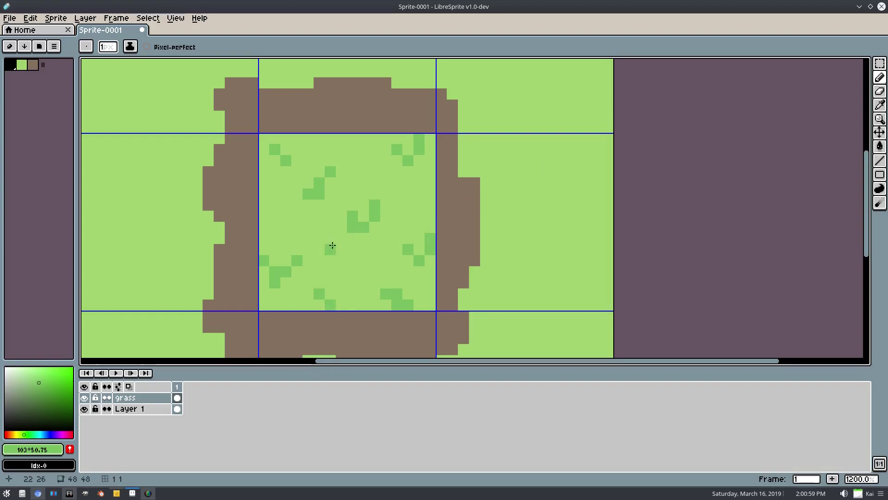
left_click(344, 272)
left_click(263, 216)
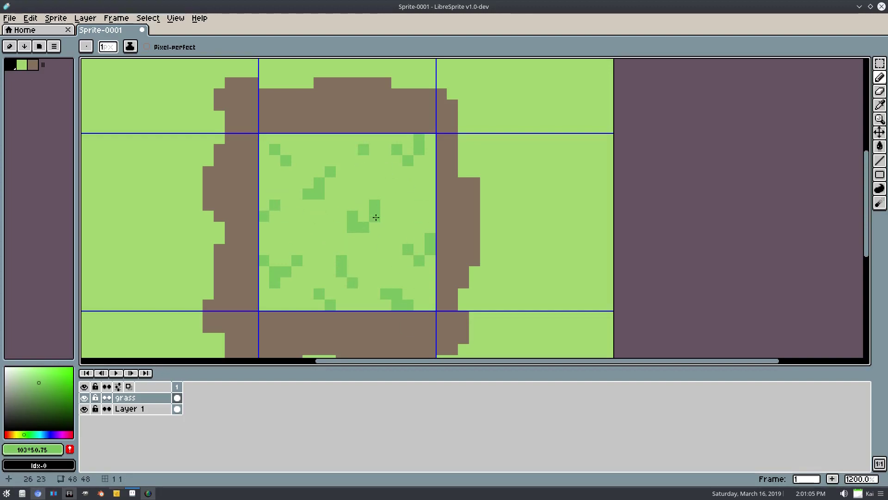
key("v")
mouse_move(357, 234)
left_mouse_down()
mouse_move(363, 252)
mouse_move(377, 209)
left_mouse_up()
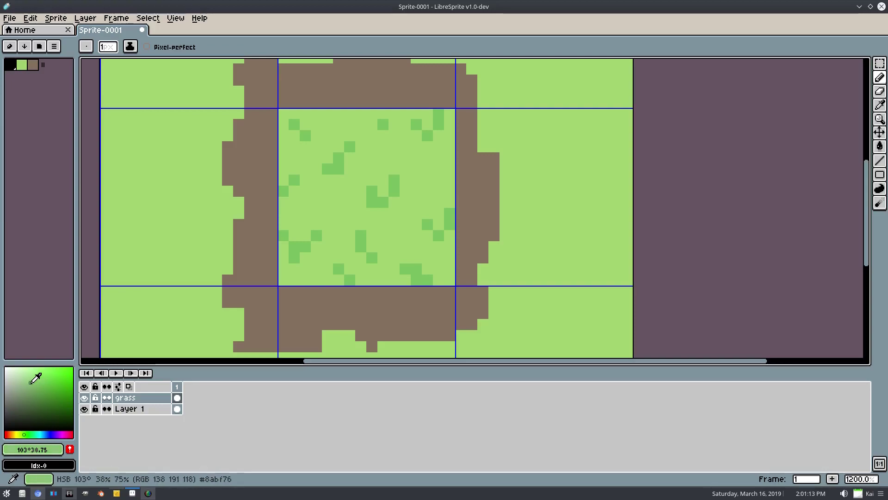
- Tune the HSB picker to a darker, more saturated green for speckles
left_click(32, 386)
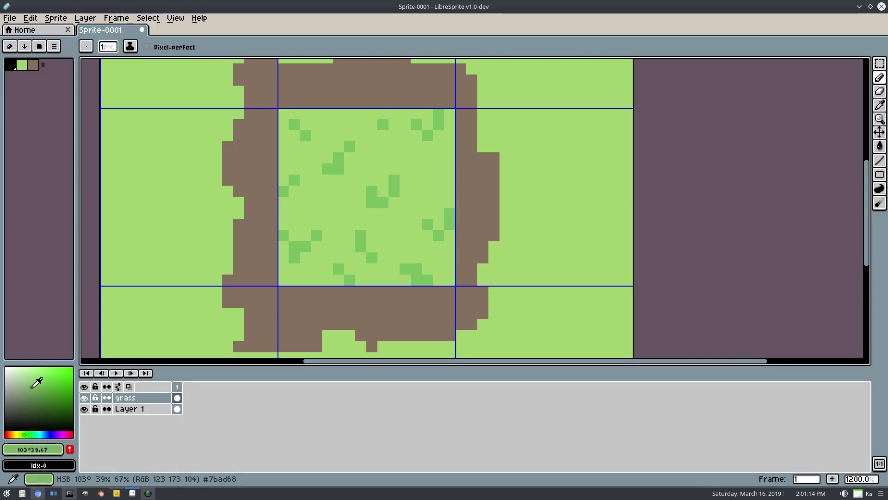
left_click(19, 434)
left_click_drag(20, 434, 21, 434)
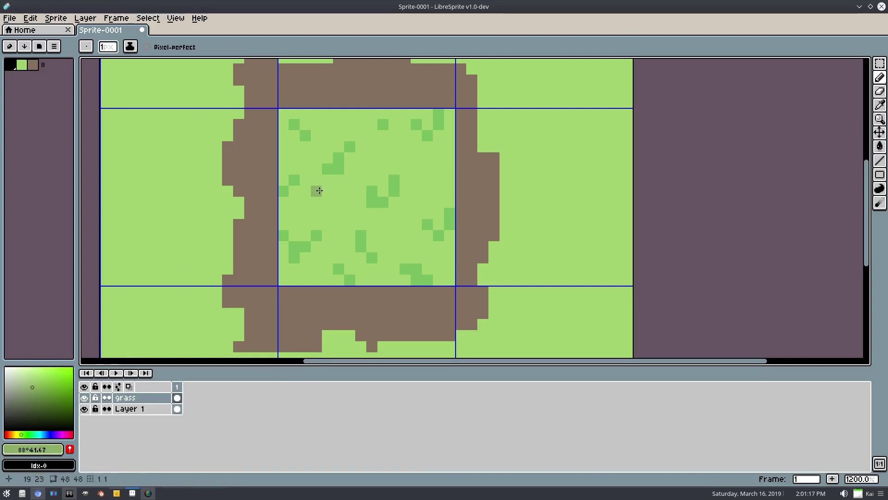
left_click(39, 384)
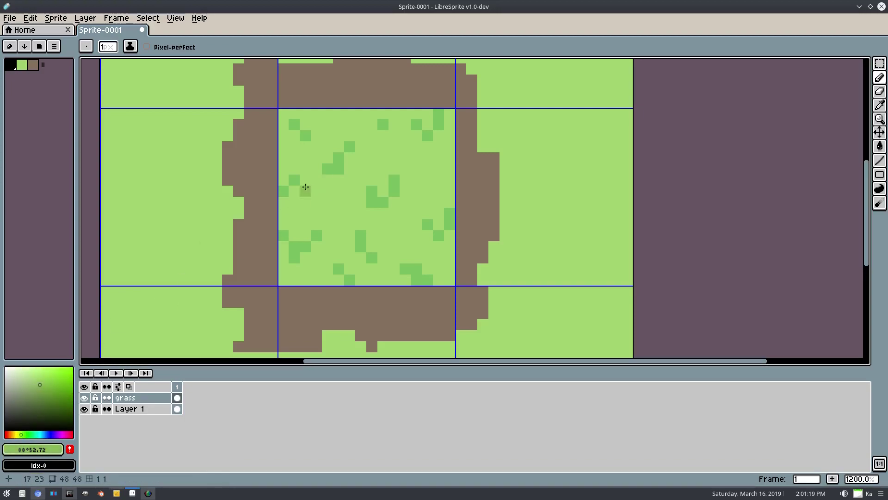
left_click(43, 391)
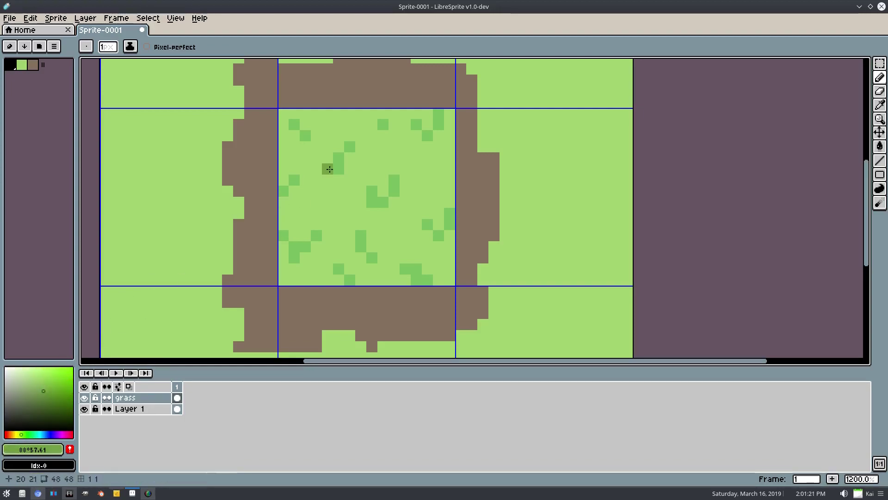
left_click(39, 390)
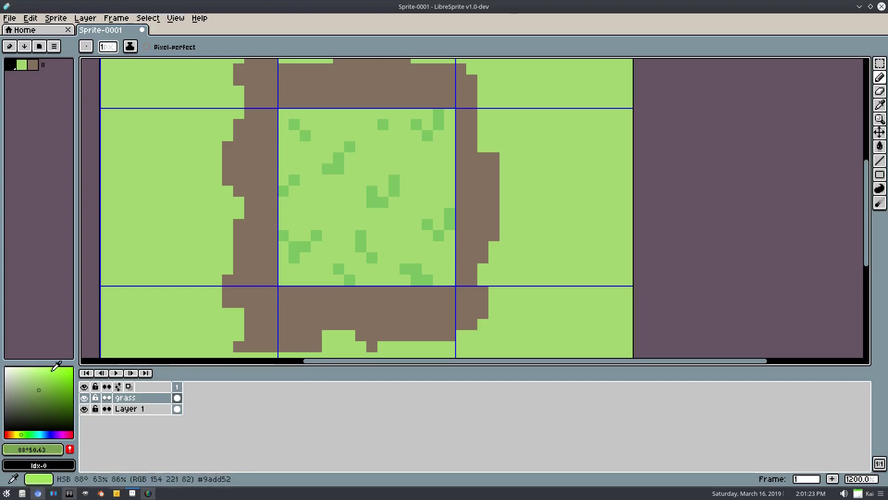
left_click(23, 434)
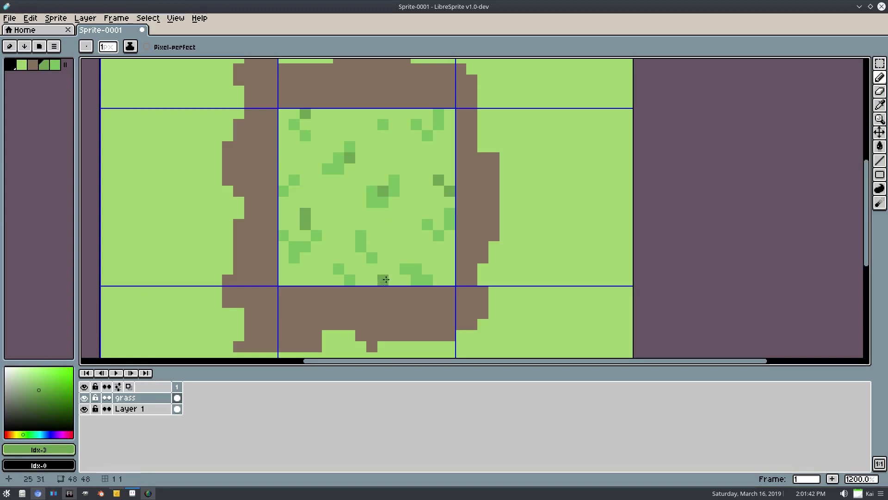
- Dot six darker-green speckles across the grass tile, including near its right edge
left_click(394, 269)
left_click(283, 280)
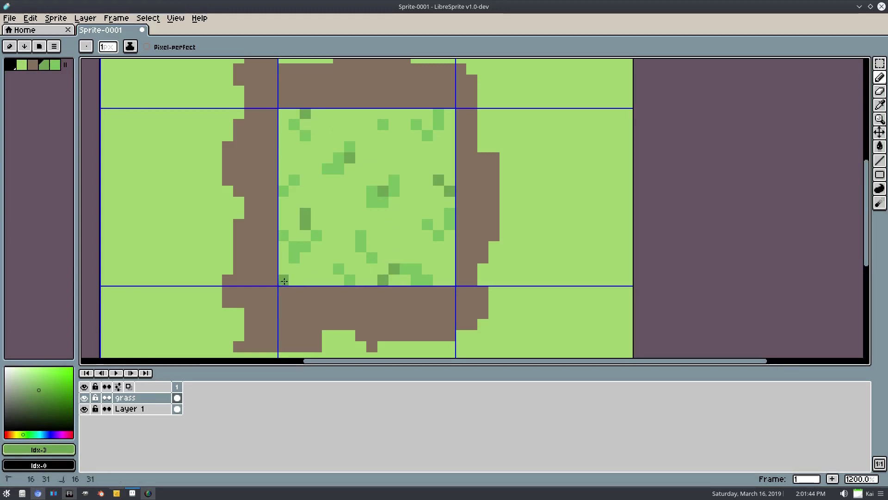
left_click(423, 156)
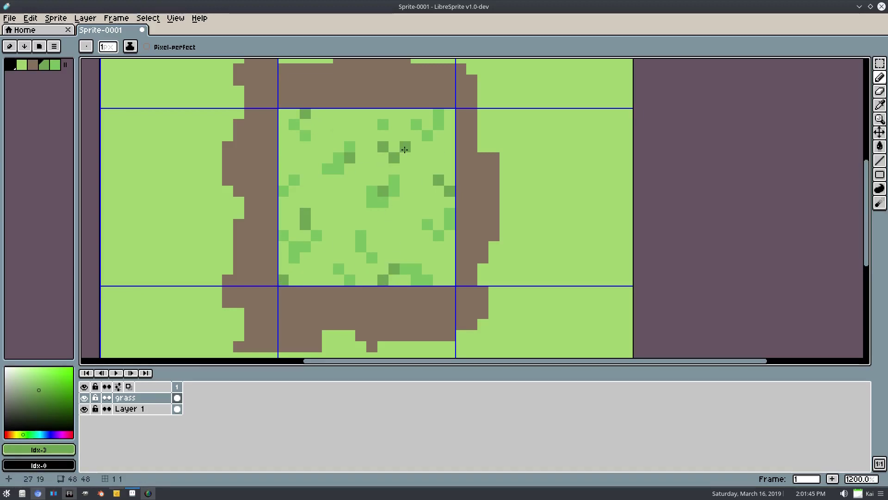
left_click(449, 158)
left_click(396, 245)
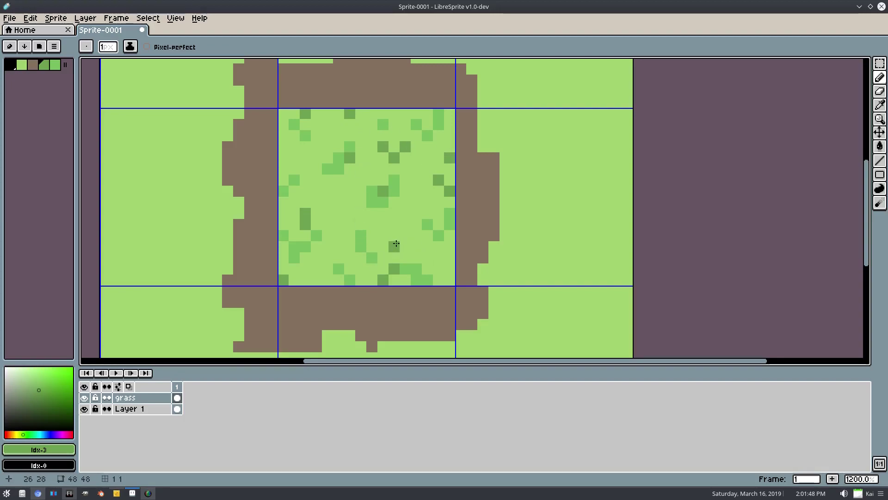
left_click(328, 202)
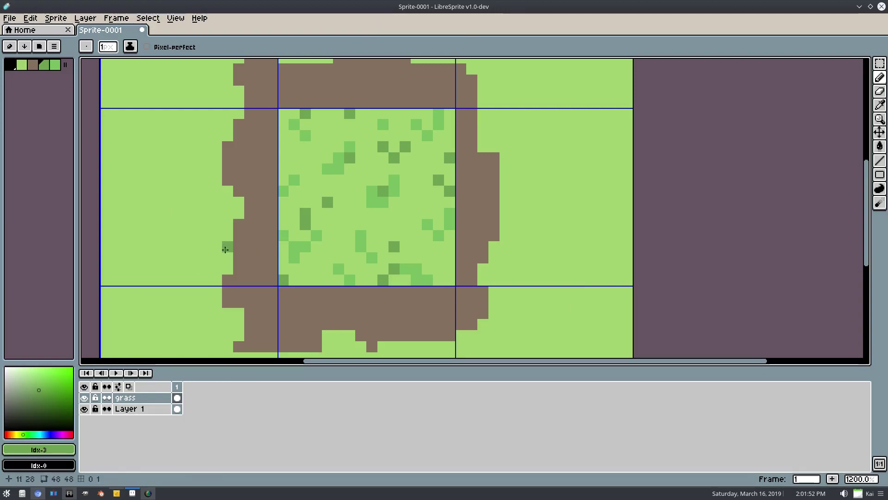
left_click_drag(221, 263, 237, 262)
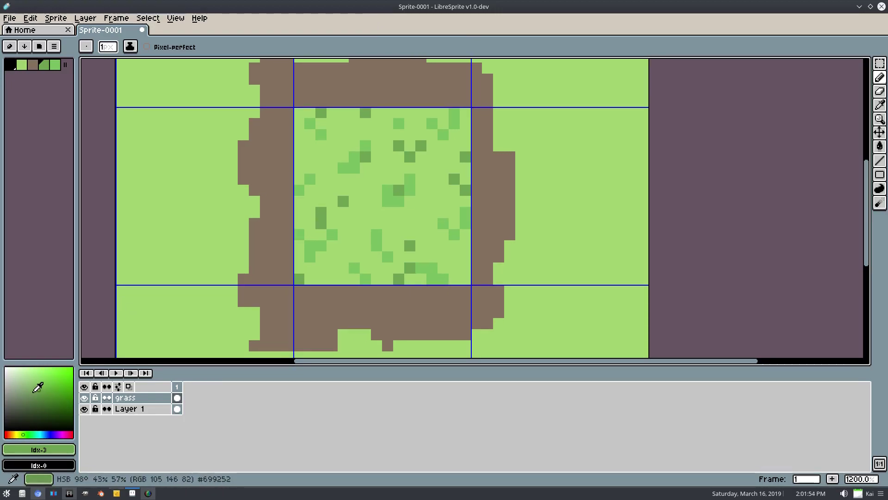
- Mix a pale bright yellow and add it to the palette
left_click(15, 434)
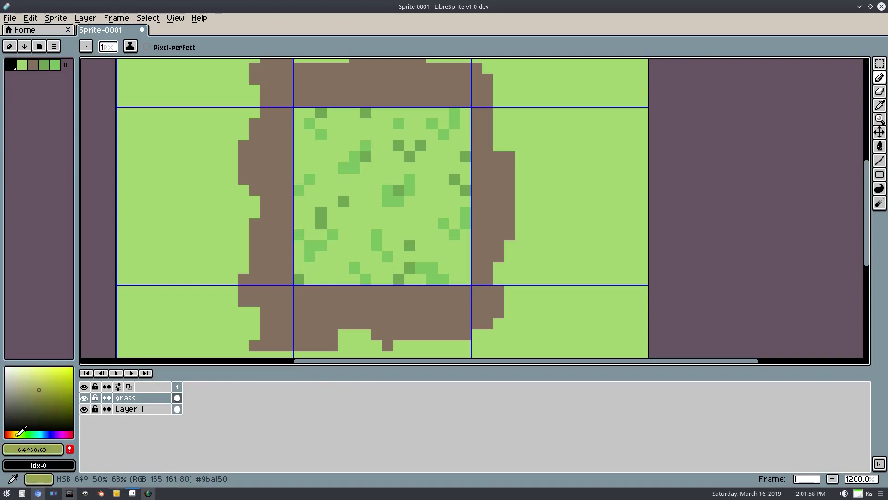
left_click_drag(16, 423, 25, 374)
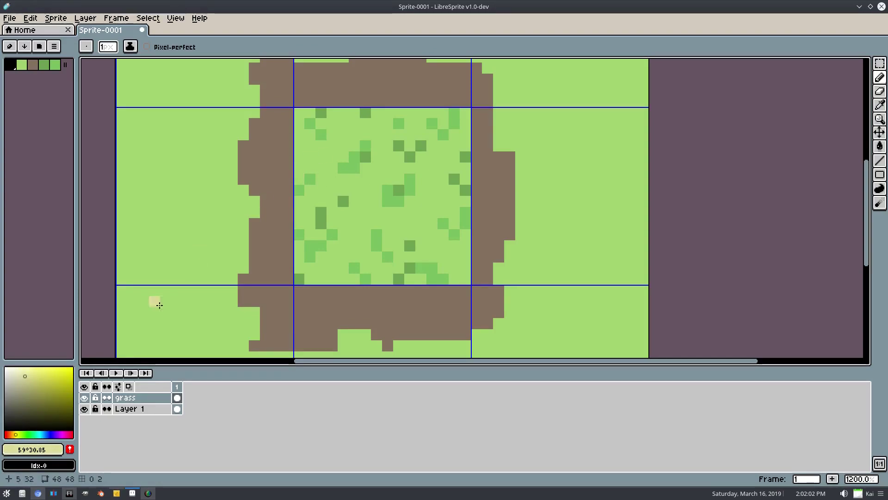
left_click(69, 451)
left_click_drag(25, 372, 19, 367)
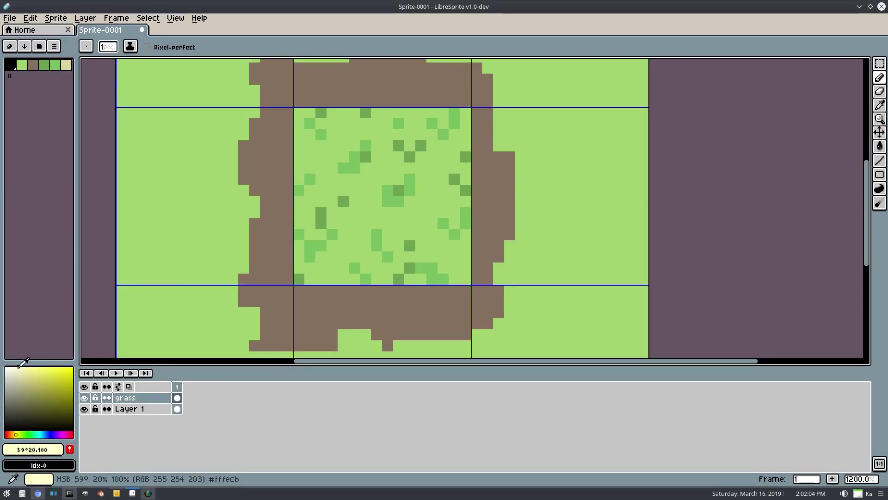
left_click(70, 449)
- Pencil three pale yellow highlight pixels on the grass tile, undoing a misplaced one
left_click(310, 144)
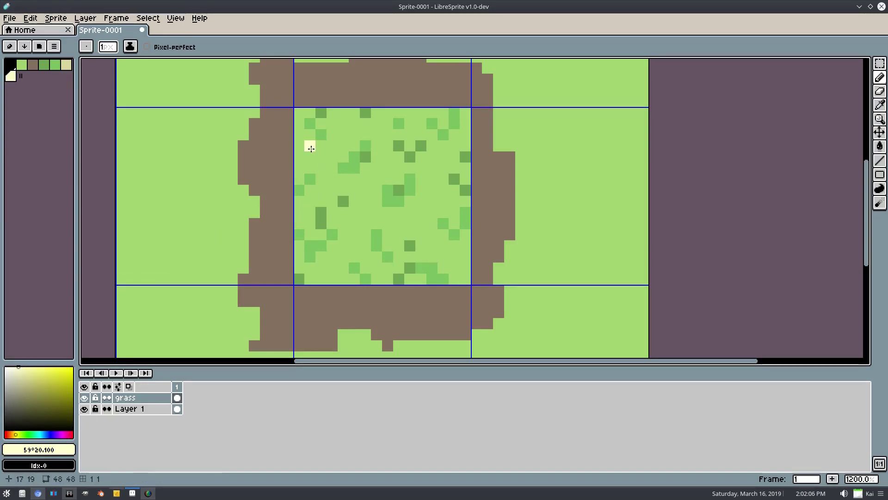
left_click(454, 212)
mouse_move(481, 197)
left_mouse_down()
mouse_move(472, 230)
mouse_move(490, 180)
left_mouse_up()
key("ctrl+z")
left_click(351, 262)
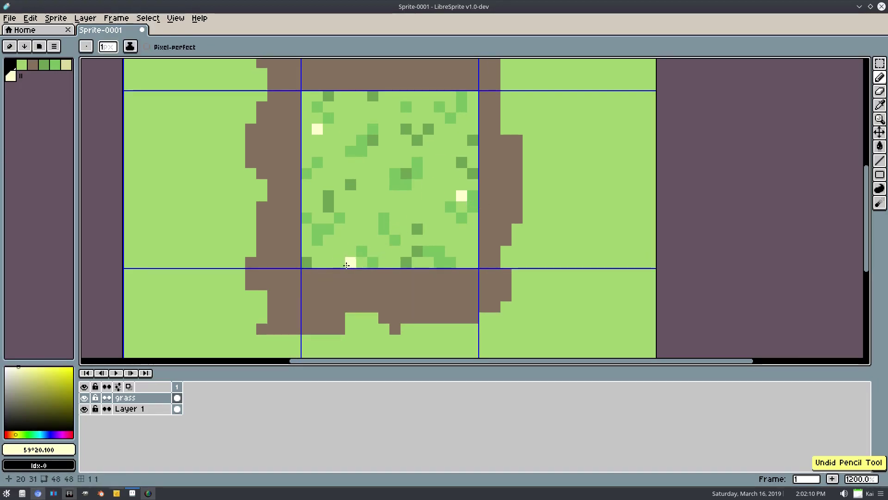
left_click(261, 283)
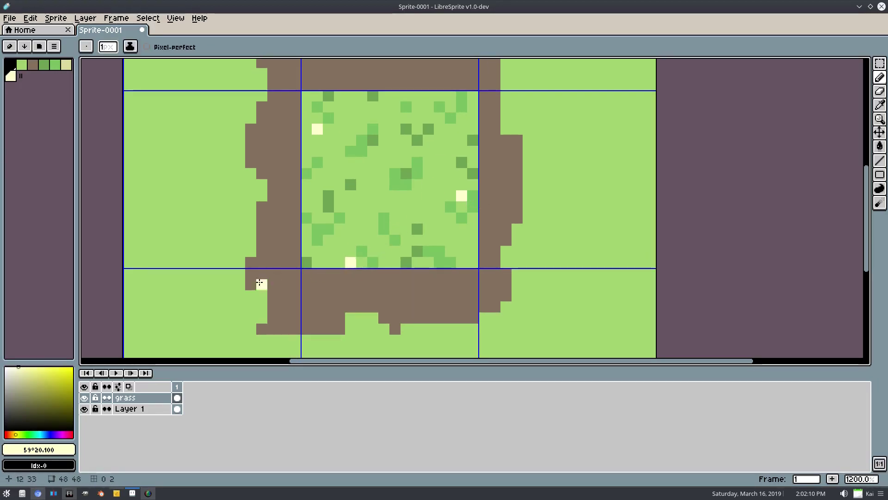
- Switch the colour to a muted, desaturated blue-green
left_click(32, 434)
left_click(36, 392)
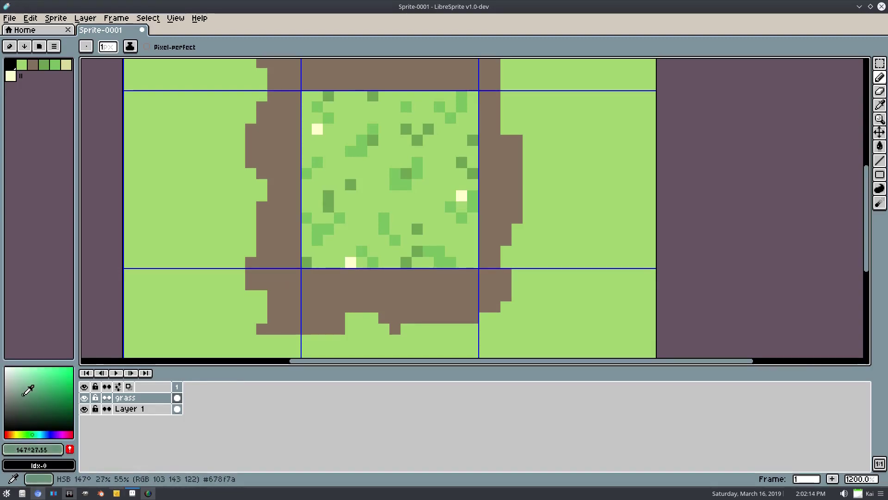
left_click(33, 392)
left_click_drag(33, 434, 30, 434)
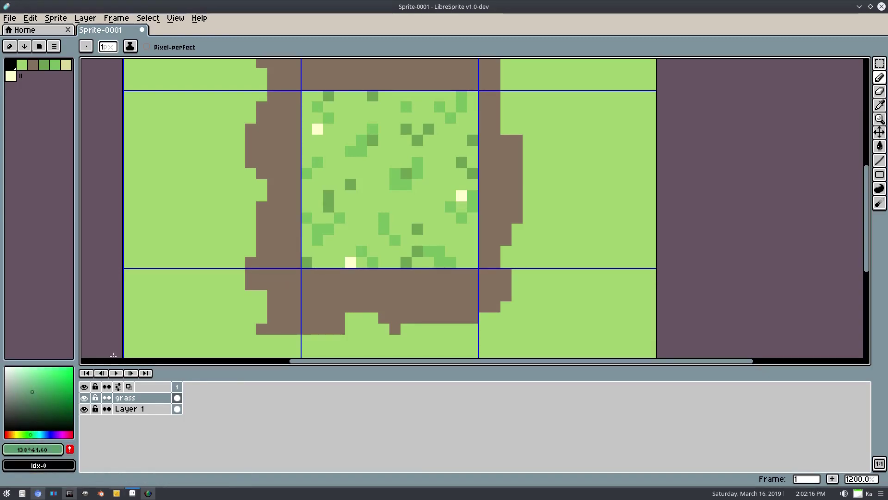
left_click(30, 393)
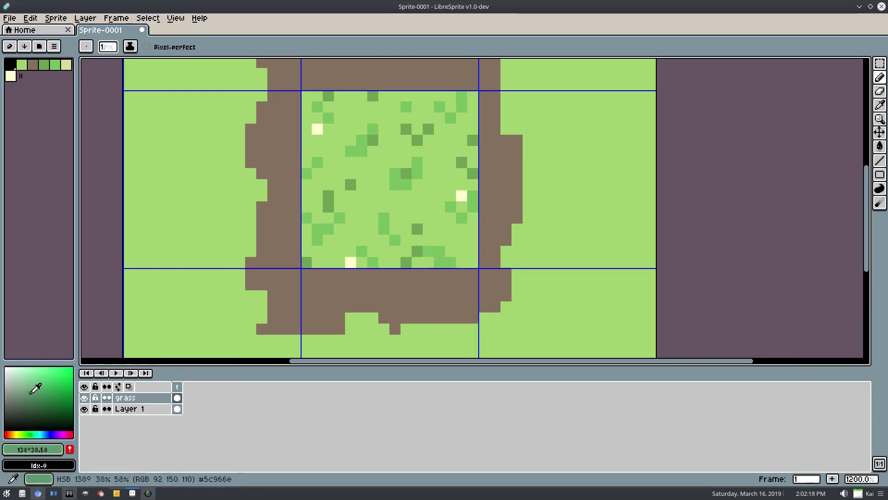
left_click(27, 390)
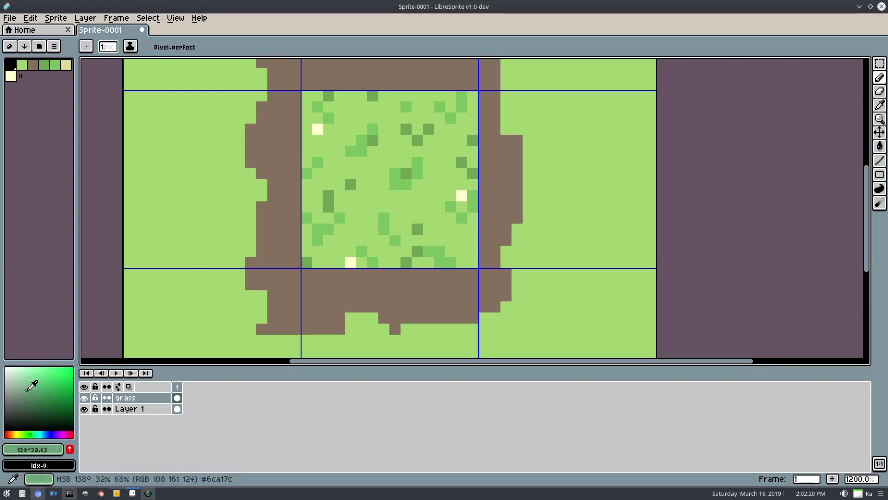
left_click(29, 434)
left_click(29, 434)
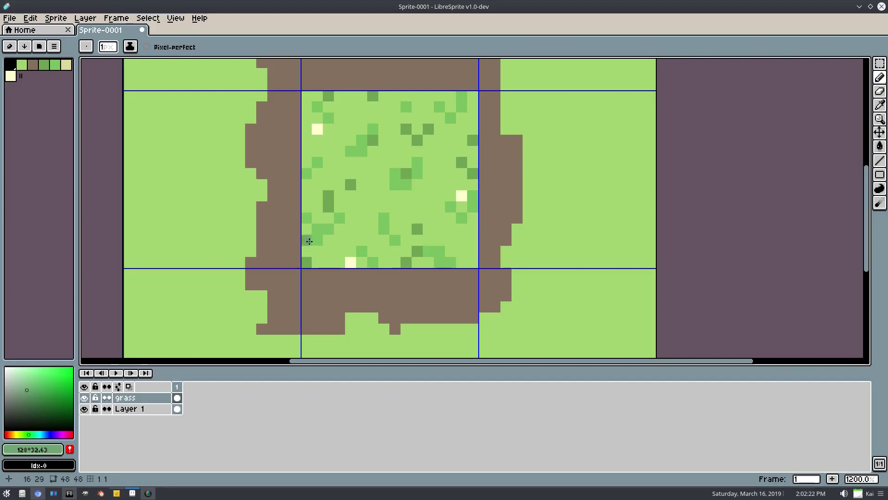
left_click(31, 392)
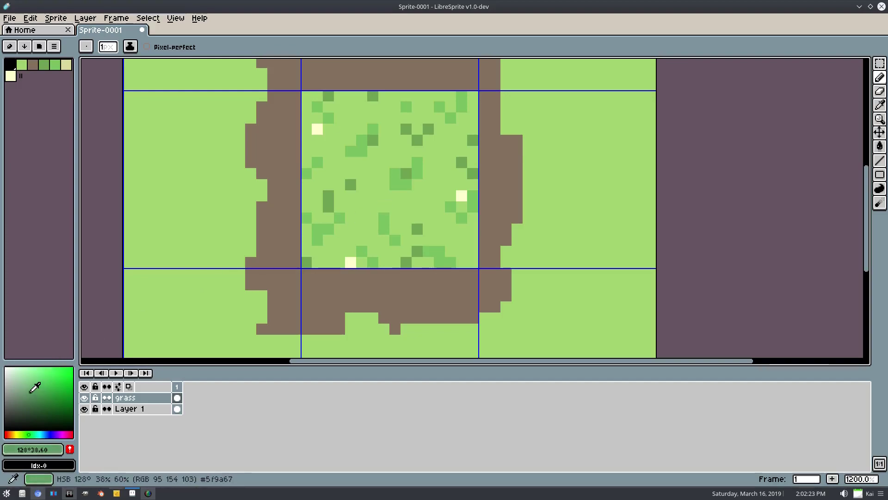
- Scatter several muted blue-green speckles across the grass tile
left_click(430, 174)
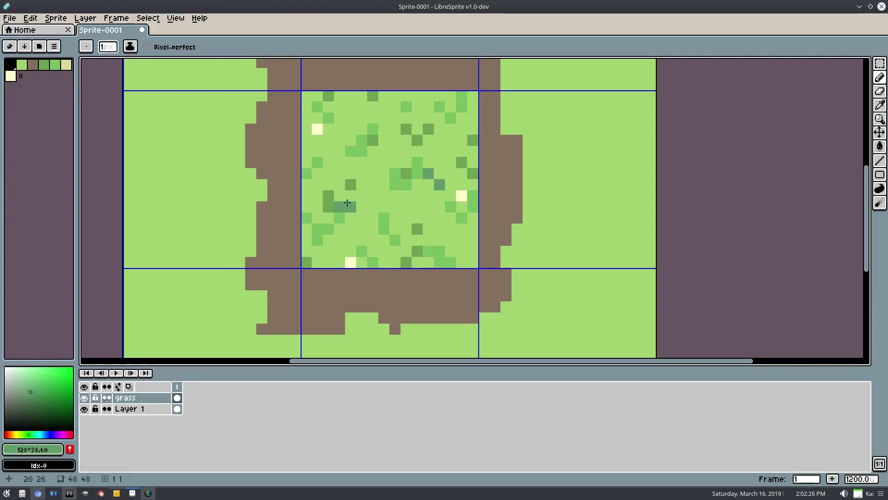
key("ctrl+z")
left_click(338, 241)
left_click(349, 230)
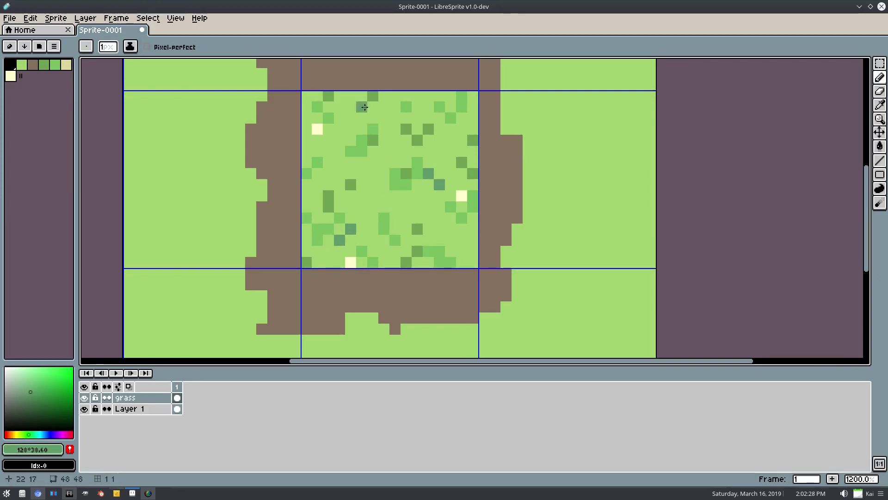
left_click(339, 108)
left_click(472, 252)
- Resize the canvas and layers areas and make the grass layer active
left_click_drag(456, 202, 460, 212)
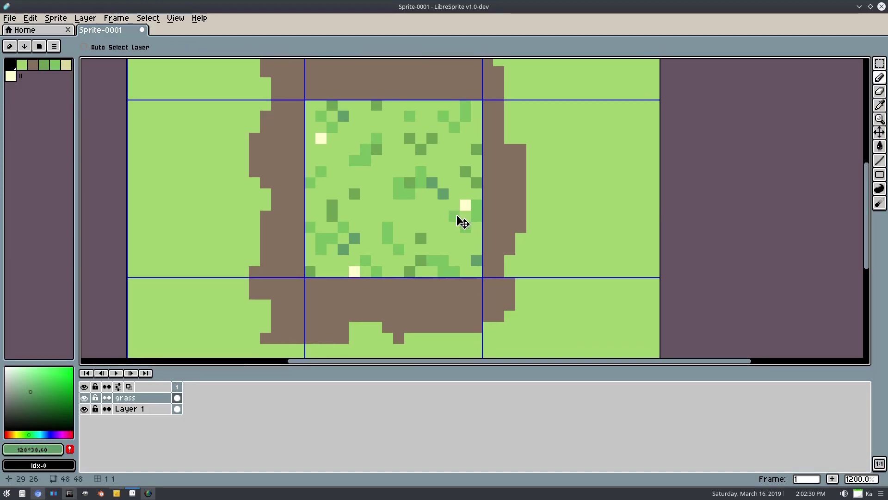
scroll(577, 180, "down", 4)
scroll(546, 179, "up", 3)
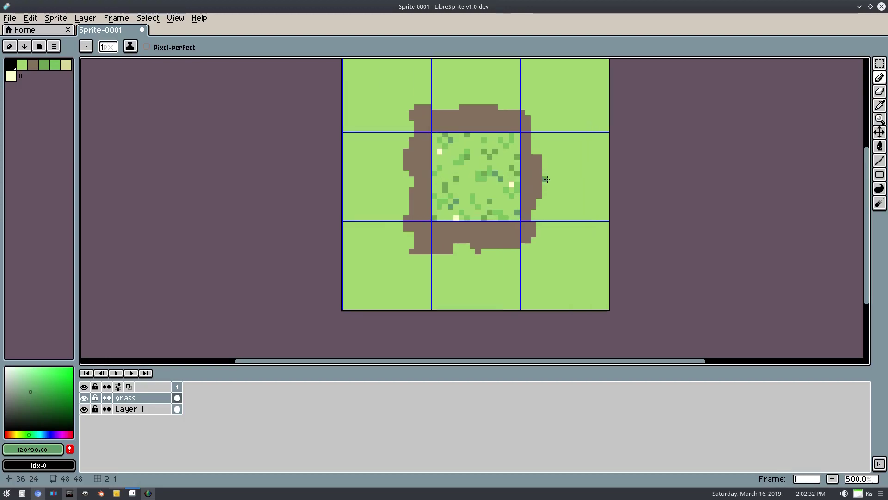
left_click_drag(545, 178, 468, 190)
scroll(515, 179, "up", 1)
scroll(513, 179, "down", 1)
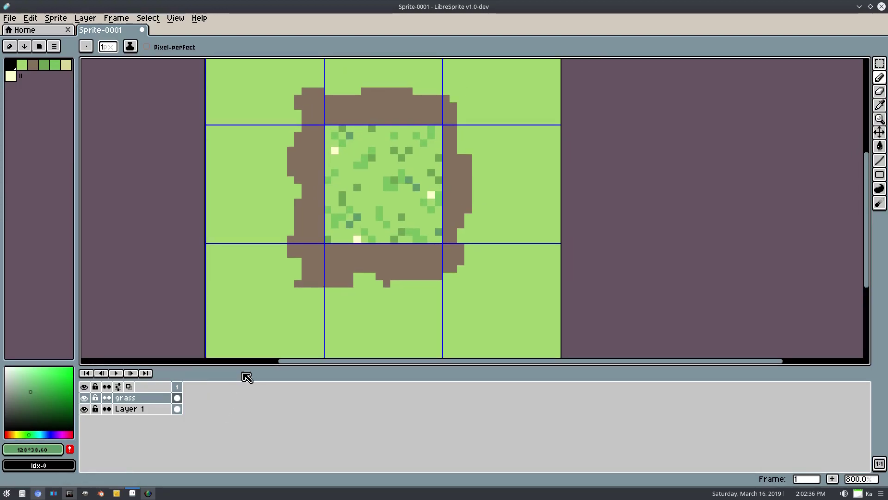
left_click_drag(252, 369, 250, 416)
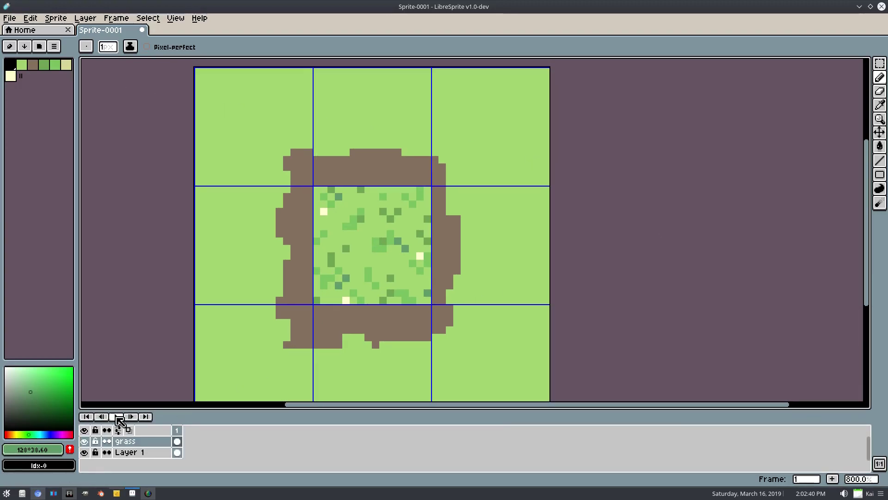
left_click(125, 442)
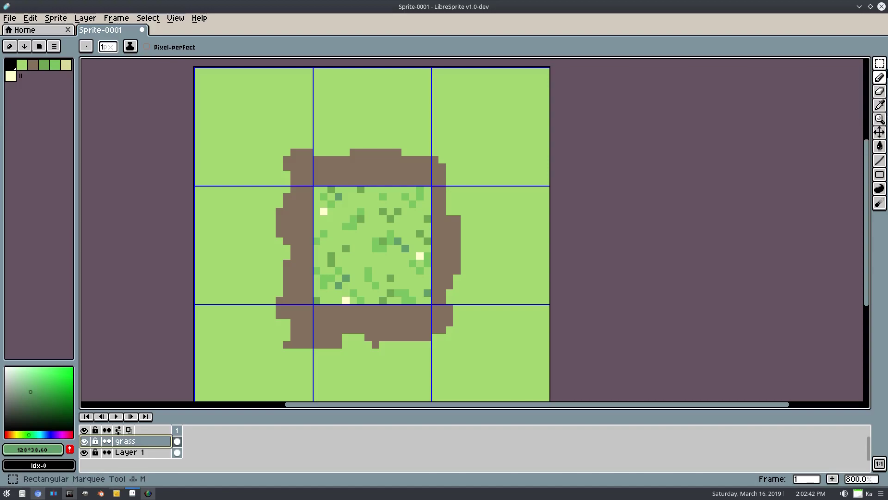
- Marquee-select exactly the centre cell's 16×16 grass square and copy it
left_click(881, 63)
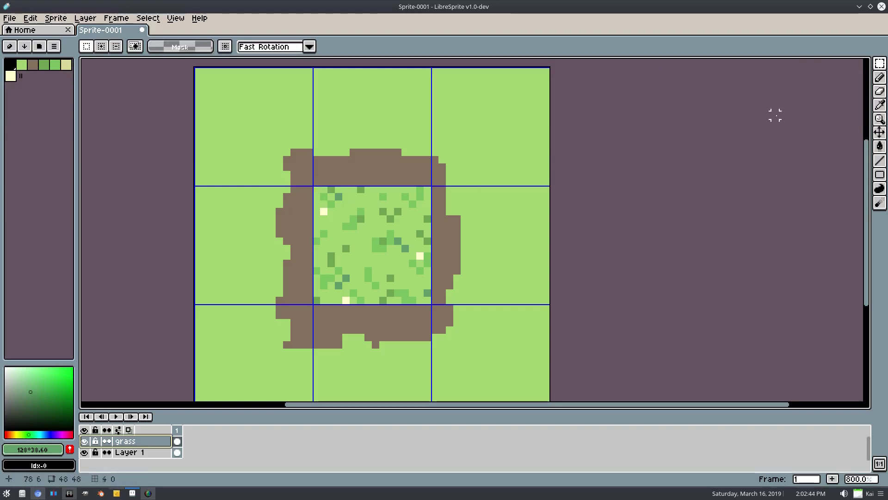
left_click_drag(314, 182, 422, 281)
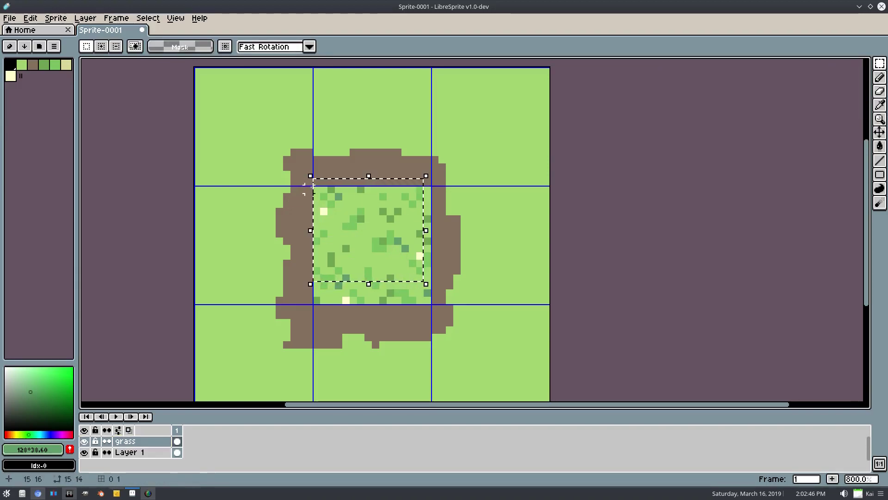
key("z")
key("ctrl+d")
left_click(880, 63)
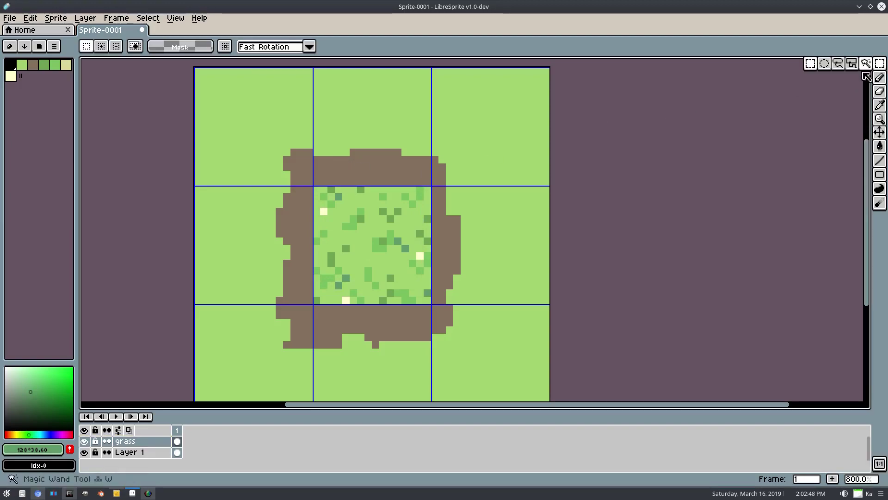
left_click_drag(317, 188, 432, 304)
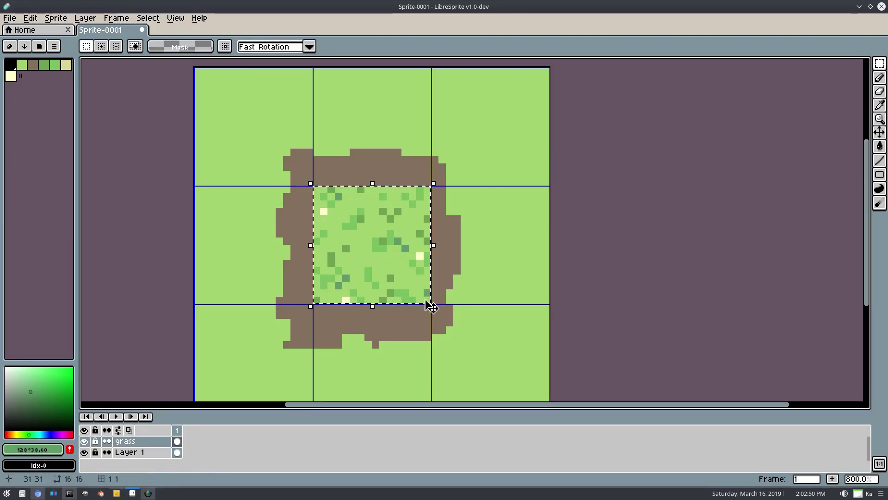
left_click(27, 19)
left_click(39, 75)
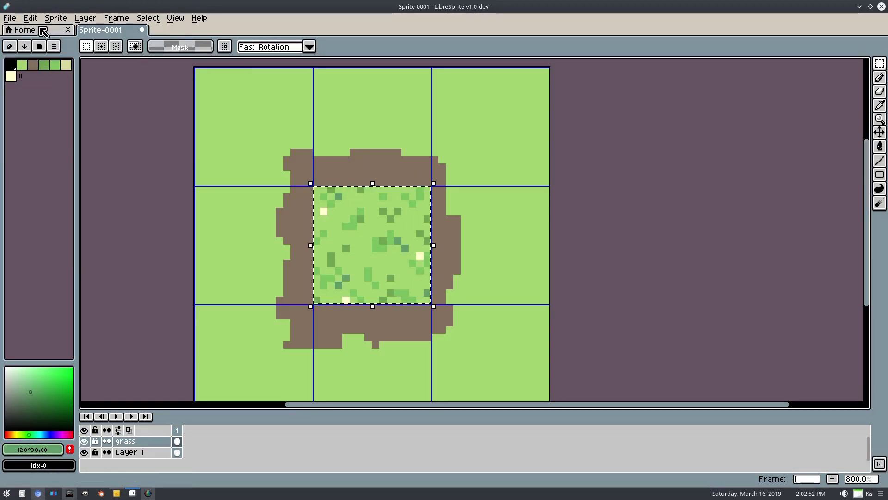
left_click(30, 18)
- Paste grass copies into the right-middle and top-right cells
left_click(40, 96)
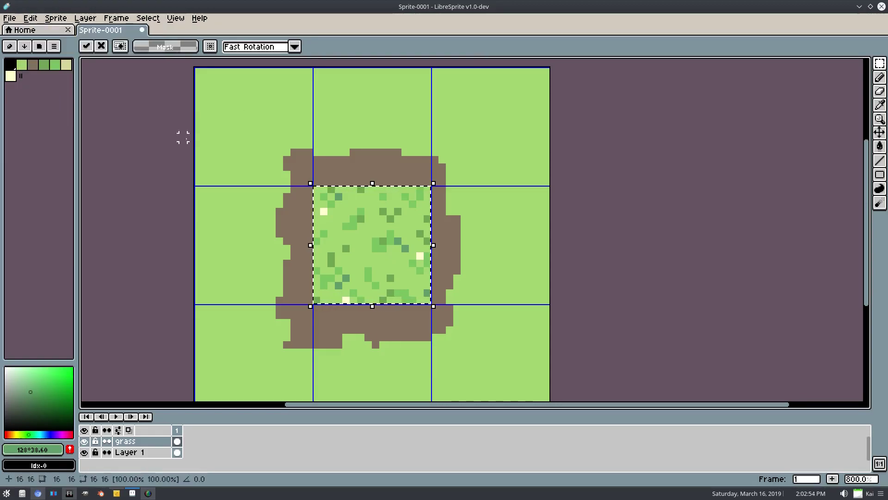
mouse_move(396, 257)
left_mouse_down()
mouse_move(513, 263)
mouse_move(444, 240)
mouse_move(359, 151)
mouse_move(377, 135)
mouse_move(405, 151)
left_mouse_up()
key("ctrl+v")
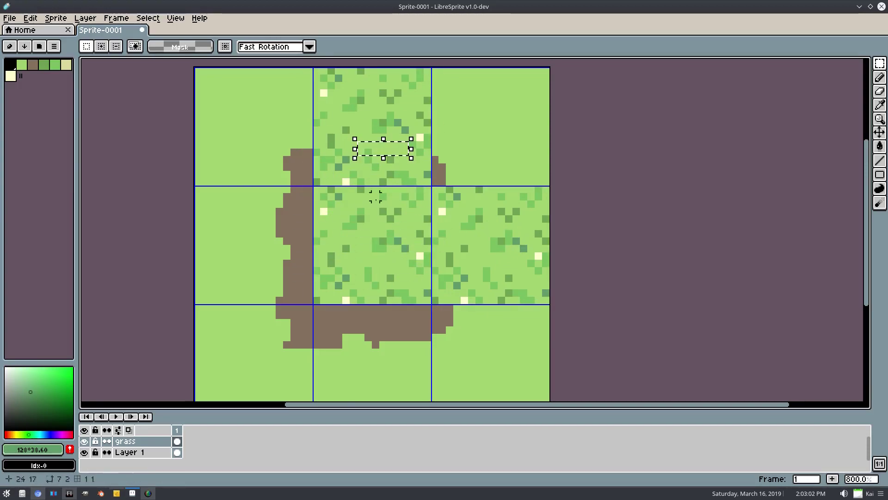
key("ctrl+z")
left_click_drag(355, 274, 434, 196)
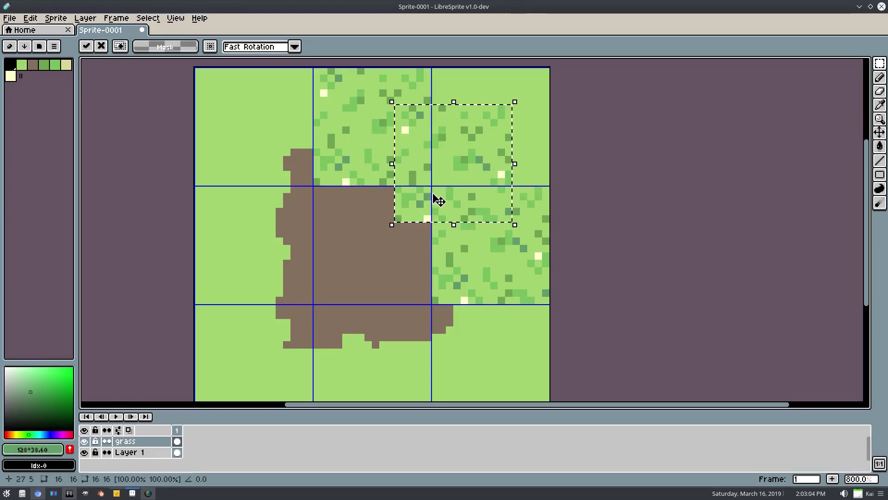
key("ctrl+z")
left_click_drag(349, 257, 486, 141)
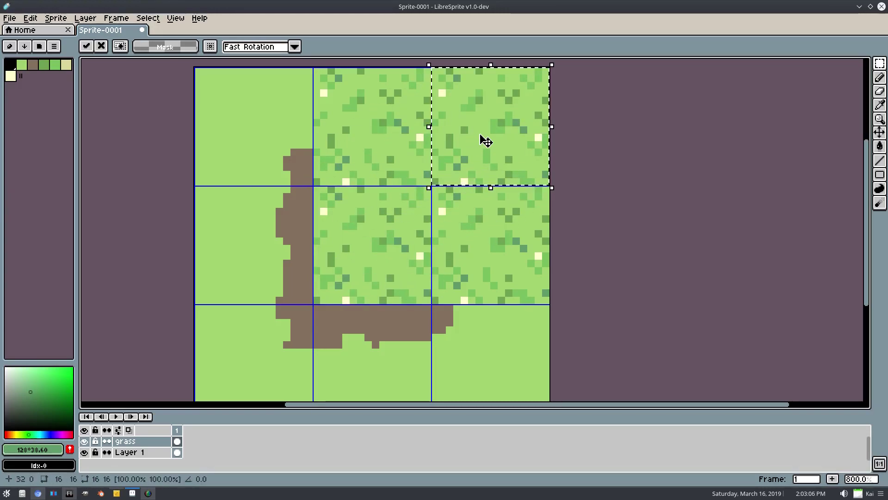
- Place grass copies in the bottom-left and bottom-right cells
key("ctrl+z")
mouse_move(365, 256)
left_mouse_down()
mouse_move(248, 369)
mouse_move(372, 193)
mouse_move(381, 204)
mouse_move(387, 302)
mouse_move(388, 286)
mouse_move(406, 291)
left_mouse_up()
key("ctrl+z")
key("ctrl+d")
key("ctrl+z")
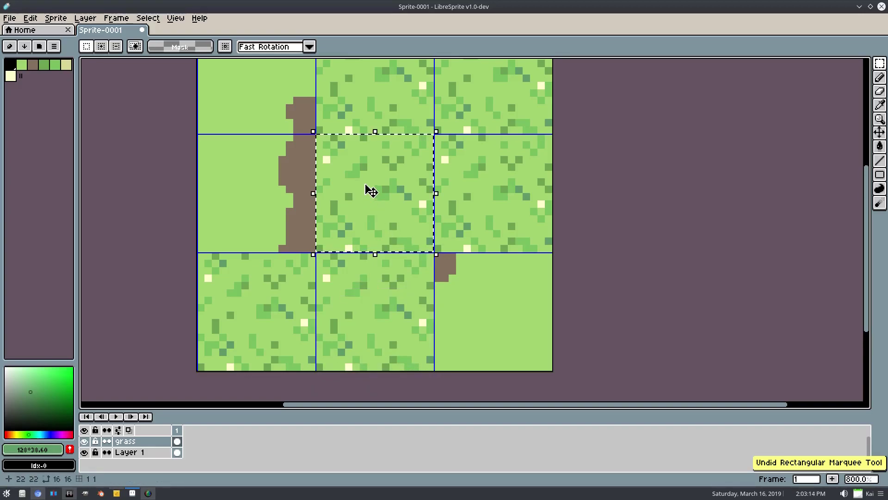
left_click_drag(365, 177, 482, 300)
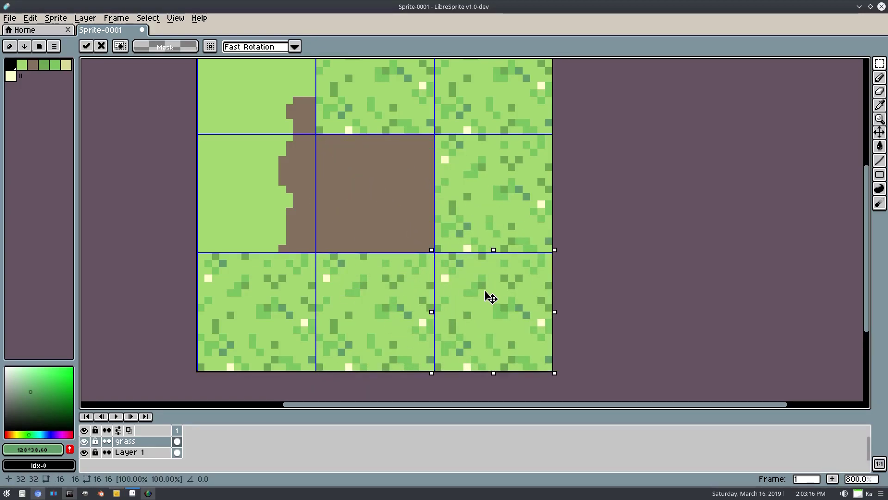
- Fill the left-middle, top-left and centre cells with copies, then deselect
key("ctrl+z")
left_click_drag(369, 193, 264, 204)
key("ctrl+z")
left_click_drag(372, 144, 392, 230)
left_click_drag(391, 278, 273, 160)
key("ctrl+z")
left_click_drag(529, 252, 502, 199)
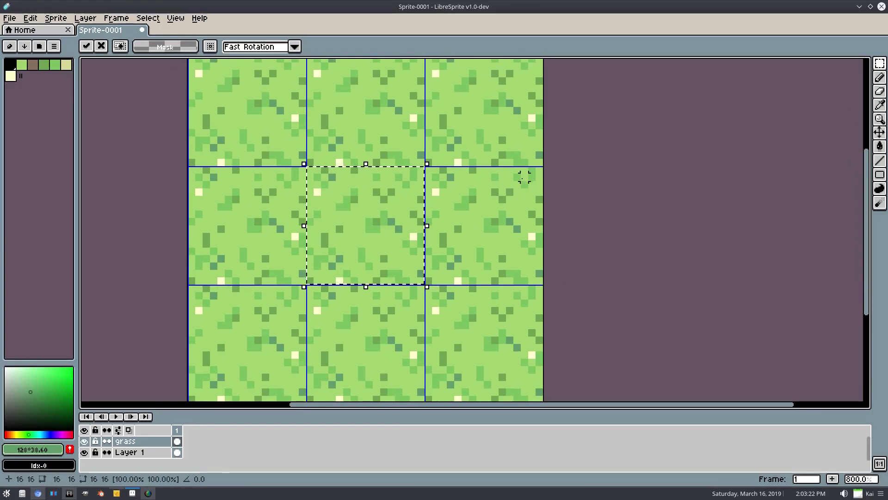
left_click(148, 18)
left_click(152, 40)
- Lower the grass layer's opacity to about 112 so the dirt shows through
scroll(391, 185, "down", 1)
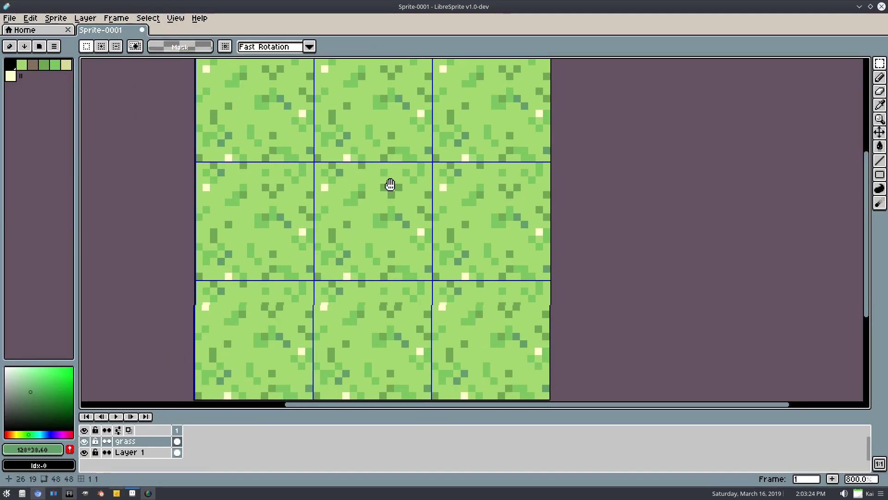
scroll(593, 132, "down", 1)
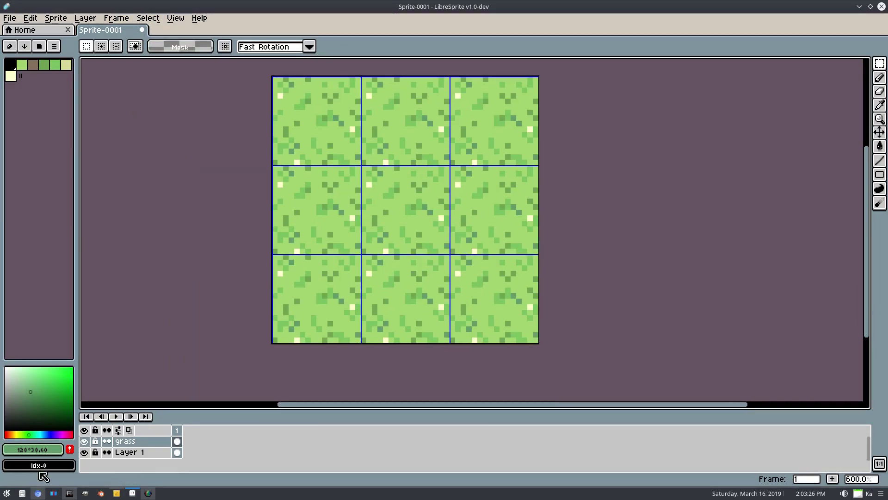
left_click(85, 442)
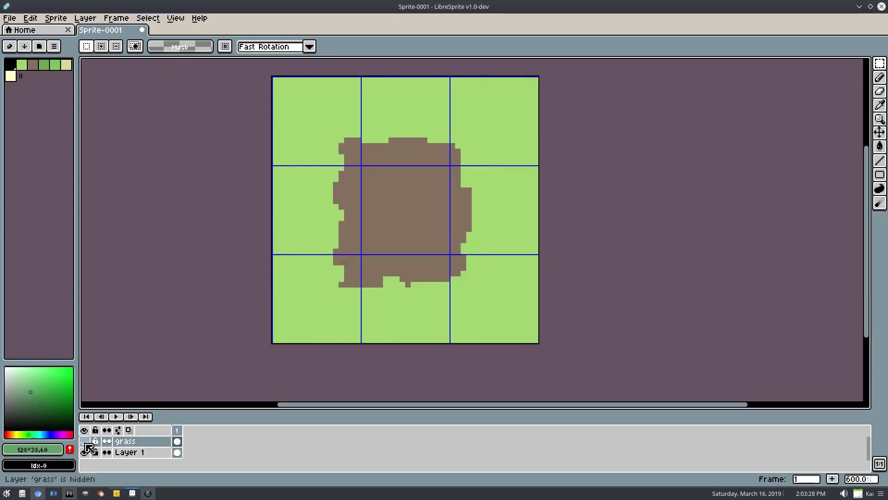
left_click(84, 441)
right_click(124, 441)
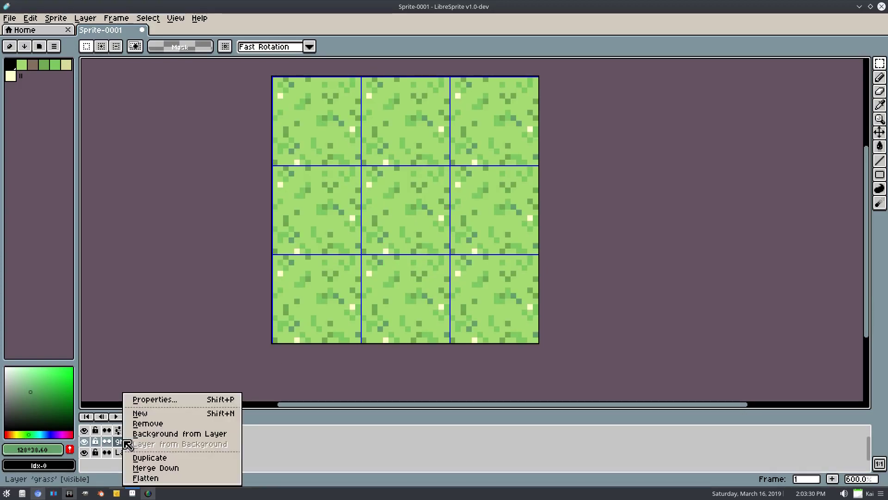
left_click(159, 400)
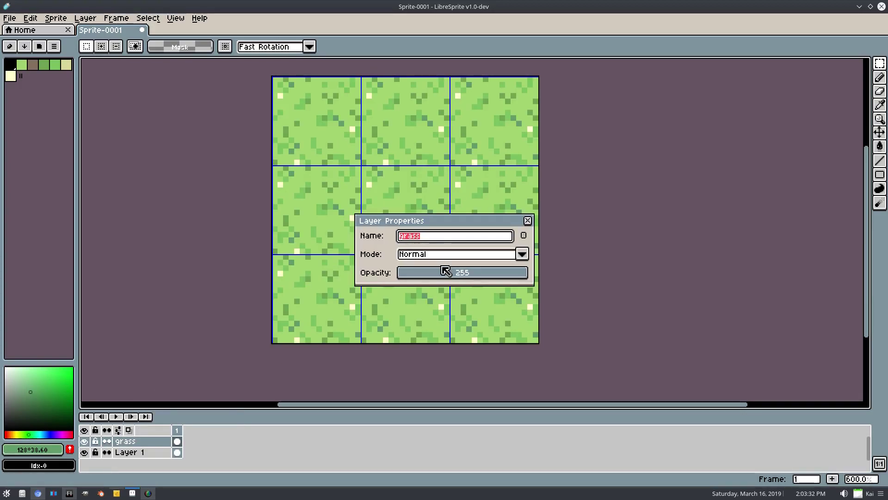
left_click_drag(445, 271, 464, 276)
left_click(529, 223)
scroll(480, 200, "up", 1)
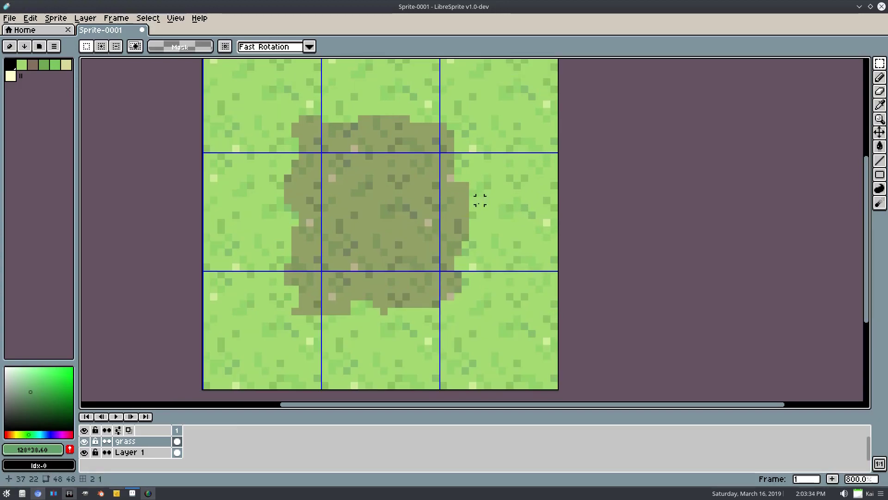
- Erase the grass pixels over the dirt patch's top-left notch
key("b")
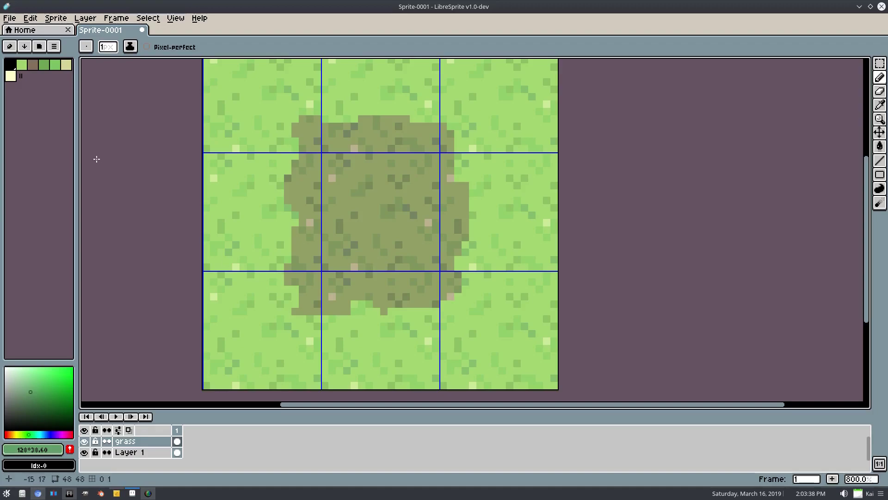
left_click(880, 92)
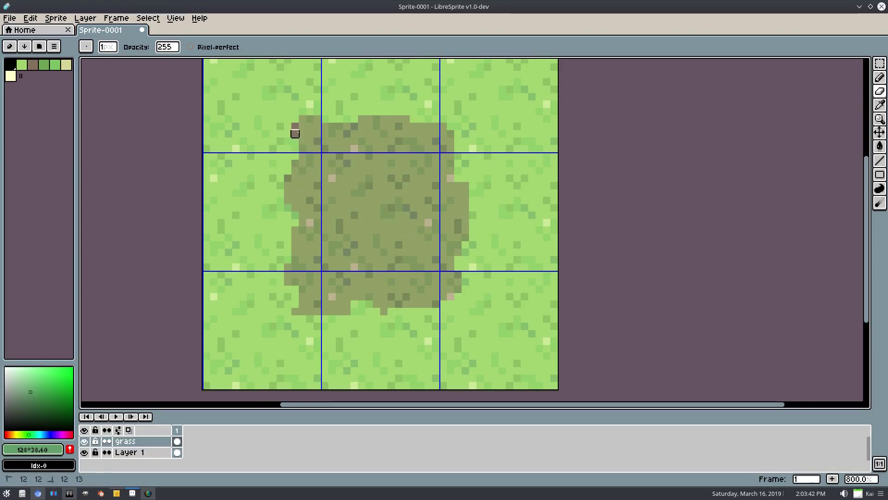
left_click(318, 119)
left_click_drag(304, 147, 310, 150)
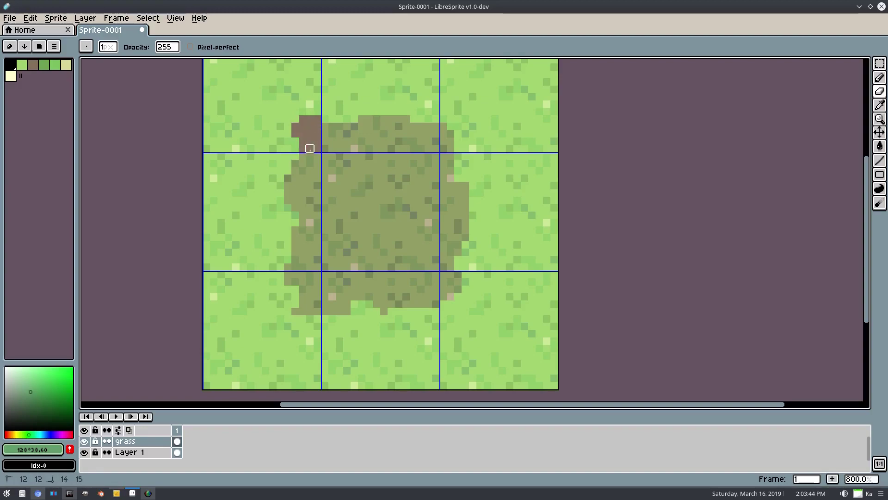
- Make Layer 1 the working layer and hide the grass layer
left_click(139, 452)
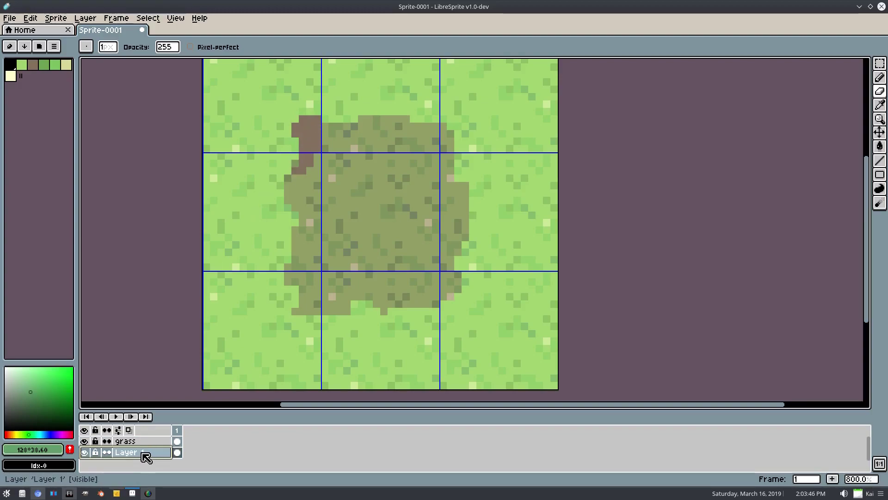
left_click(84, 441)
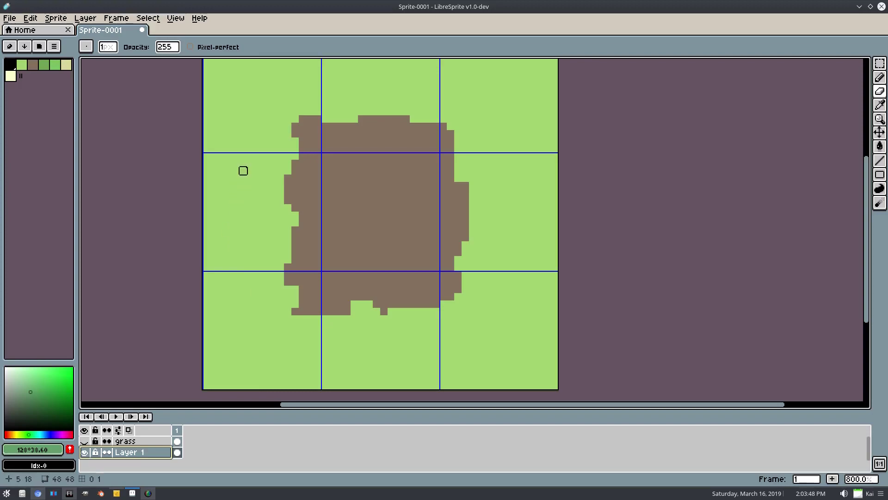
left_click(175, 18)
- Confirm Grid Settings unchanged, then switch off the 16×16 grid overlay via View > Show > Grid
mouse_move(274, 70)
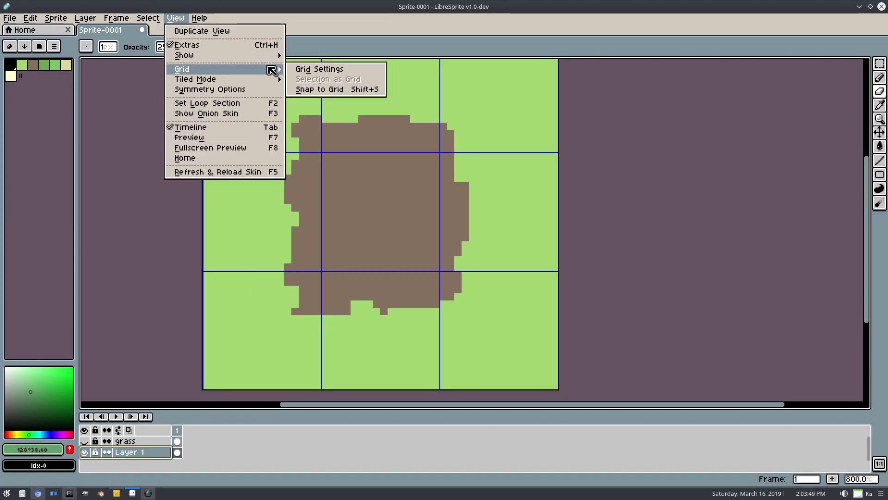
left_click(327, 70)
left_click(438, 277)
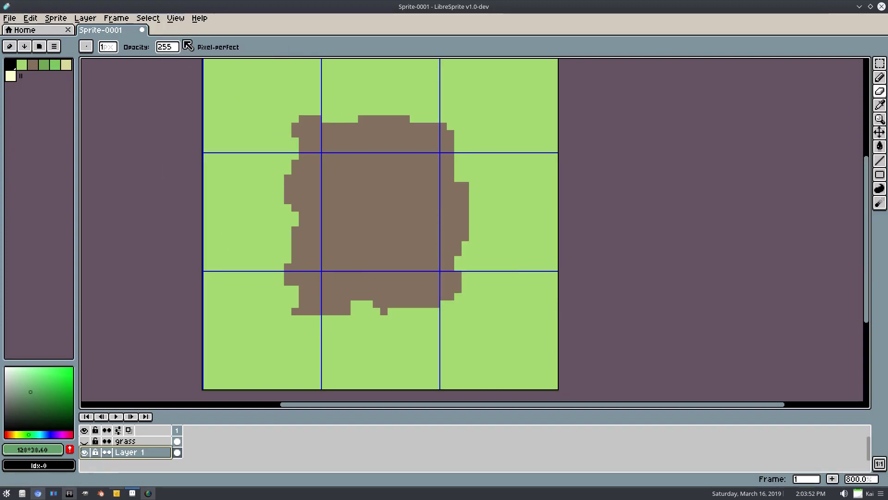
left_click(148, 18)
mouse_move(209, 56)
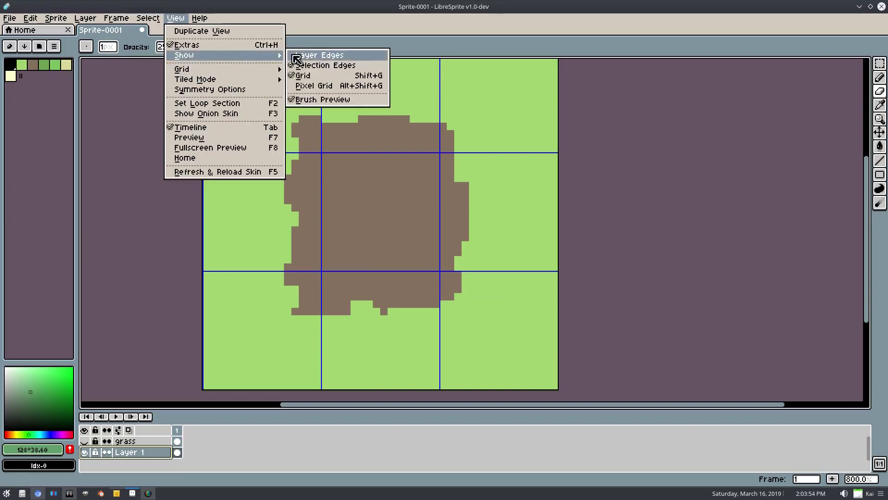
left_click(363, 77)
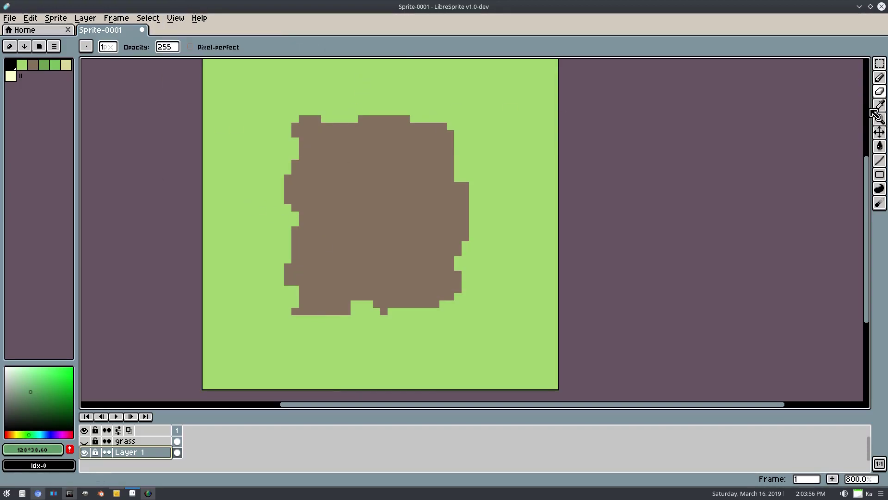
- Magic-wand select the whole brown dirt patch
left_click(880, 64)
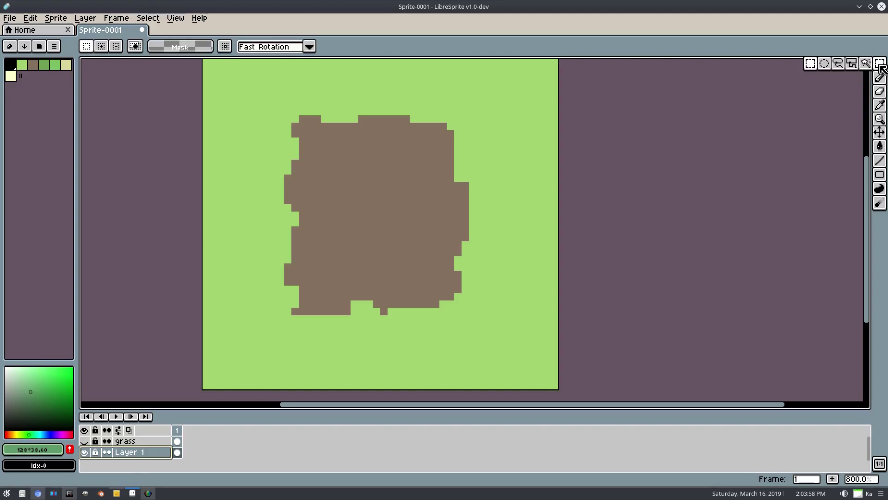
left_click(867, 64)
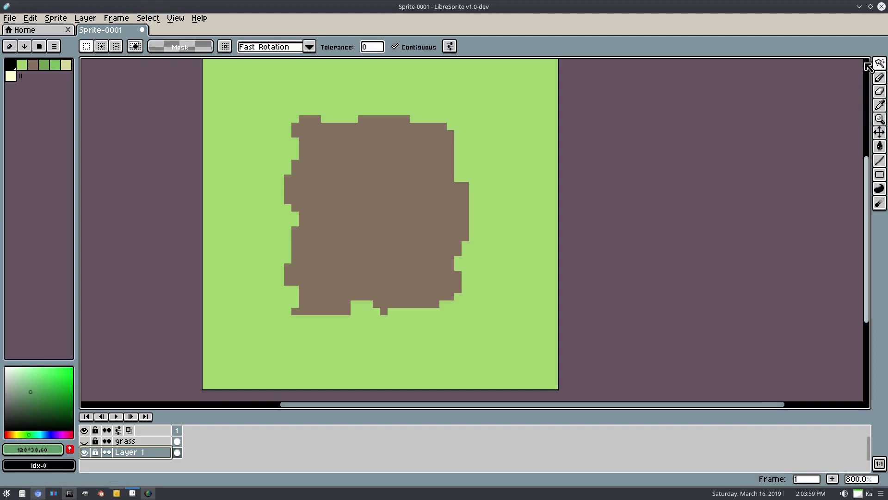
left_click(331, 195)
- Show the grass layer and delete its selected pixels over the dirt patch
left_click(124, 441)
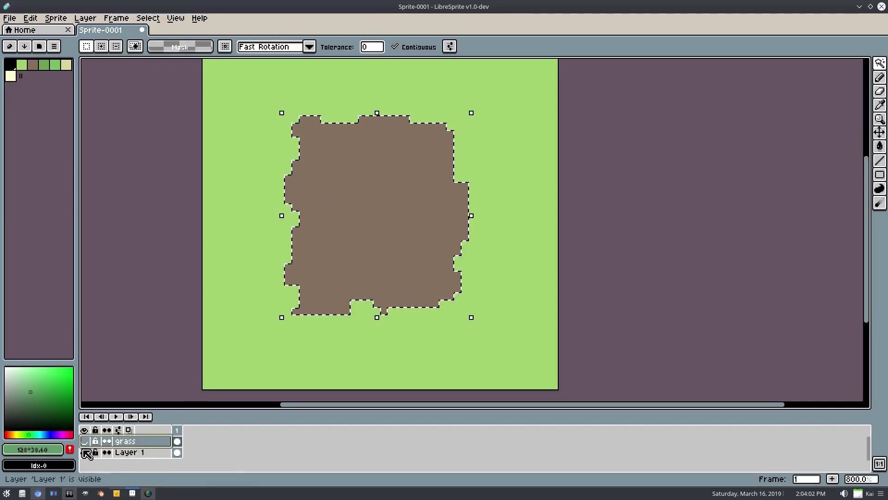
left_click(84, 441)
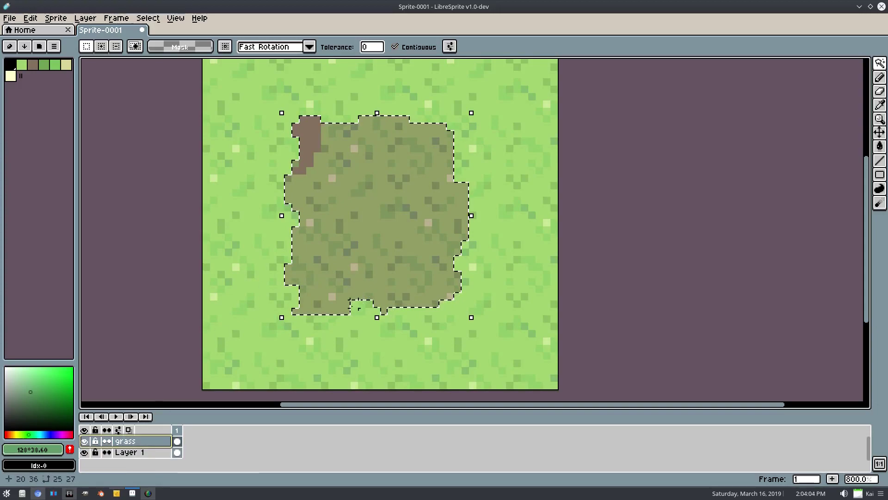
key("Delete")
key("ctrl+z")
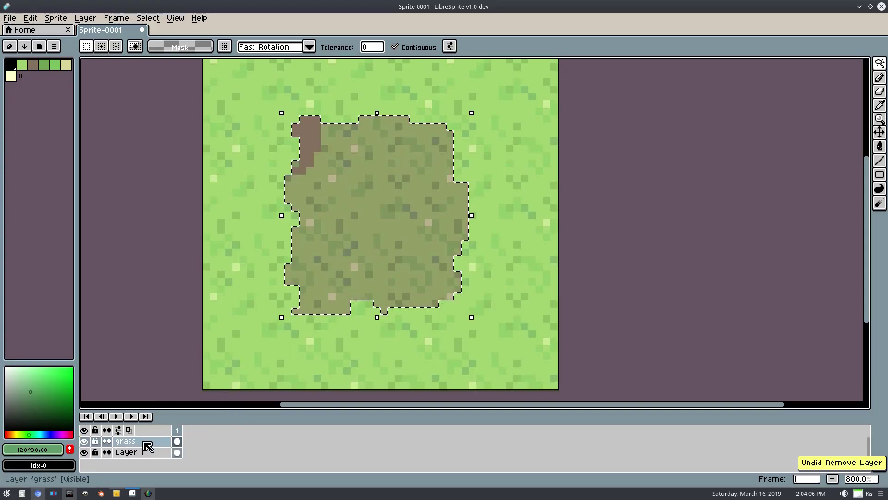
left_click_drag(347, 238, 357, 220)
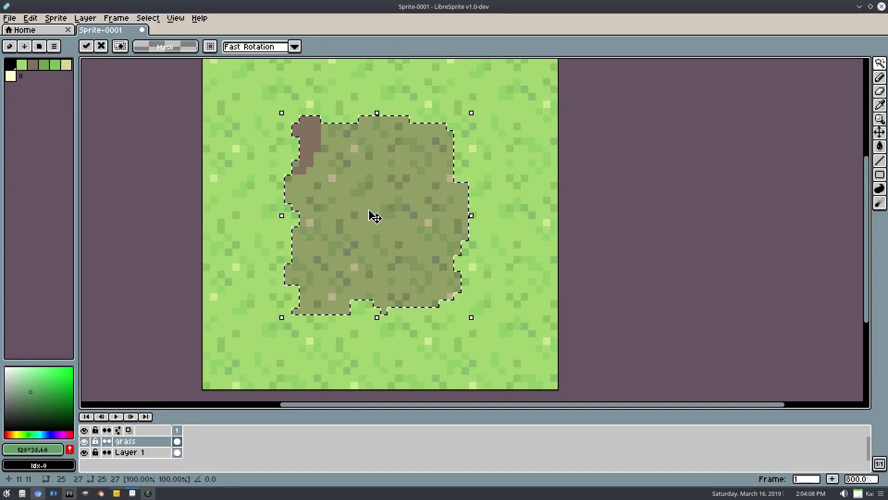
key("Delete")
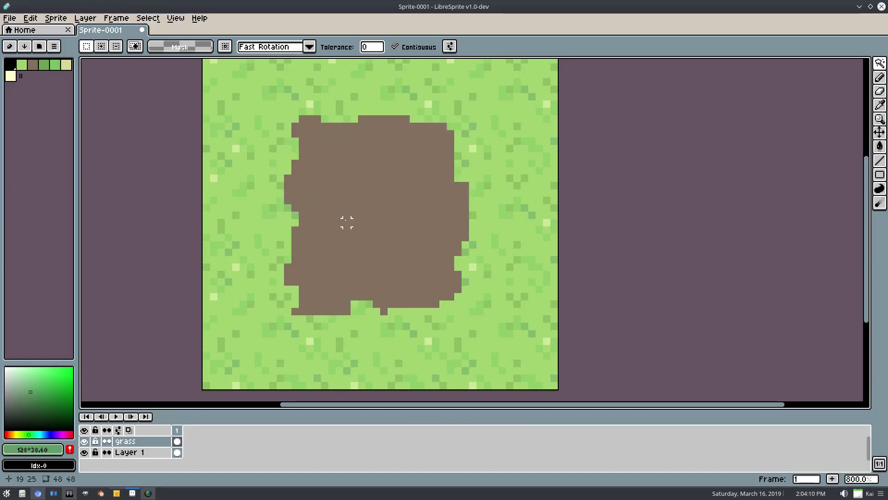
scroll(340, 200, "up", 1)
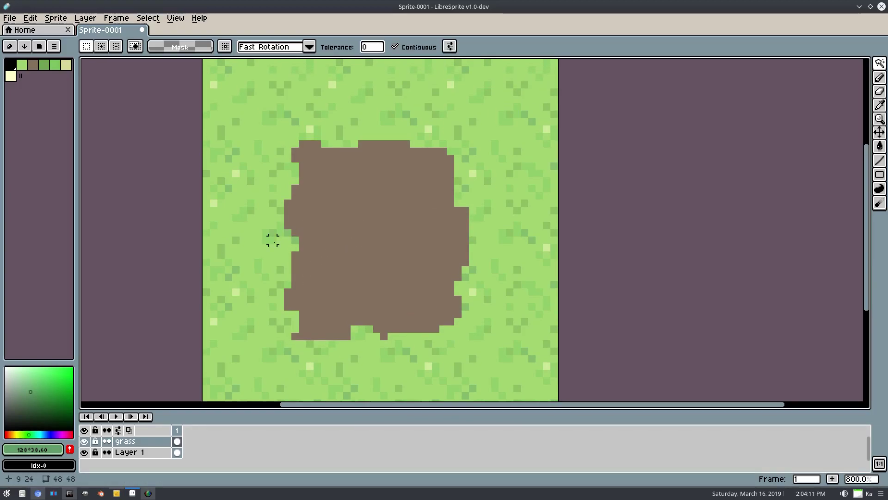
- Restore the grass layer to full opacity 255 in Layer Properties
right_click(153, 444)
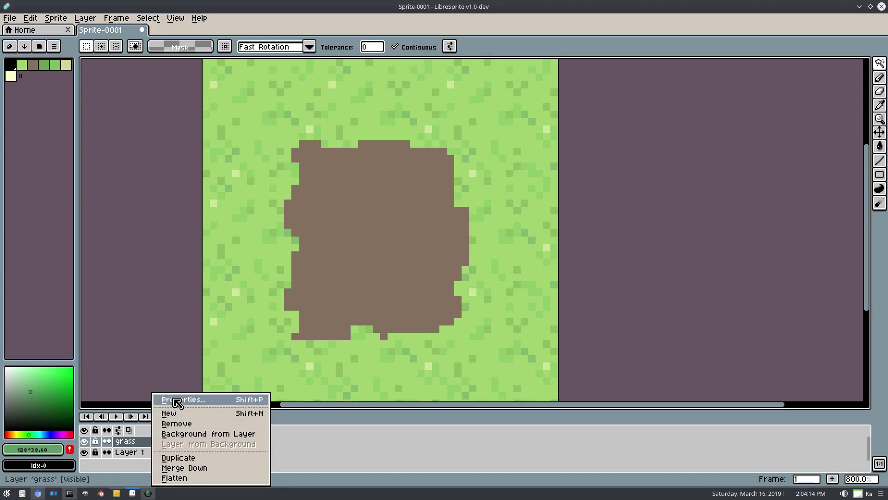
left_click(175, 400)
left_click(482, 276)
left_click_drag(482, 276, 547, 254)
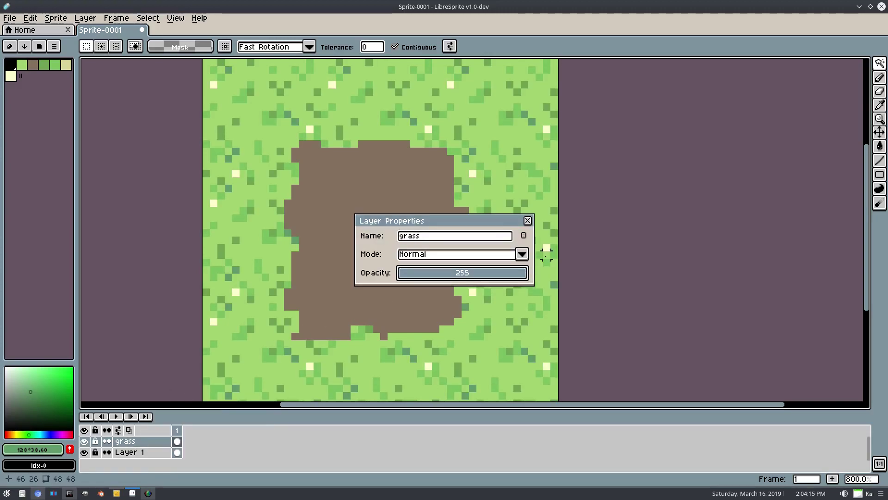
left_click(528, 221)
scroll(509, 202, "down", 6)
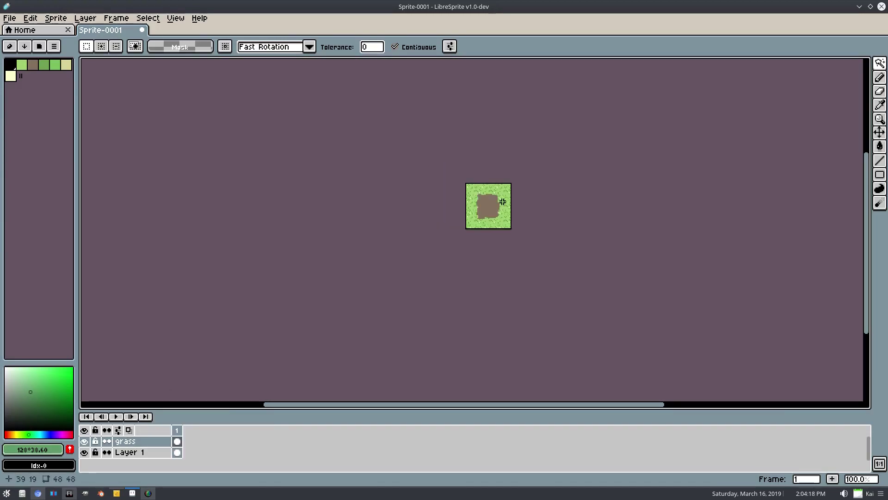
scroll(503, 202, "up", 8)
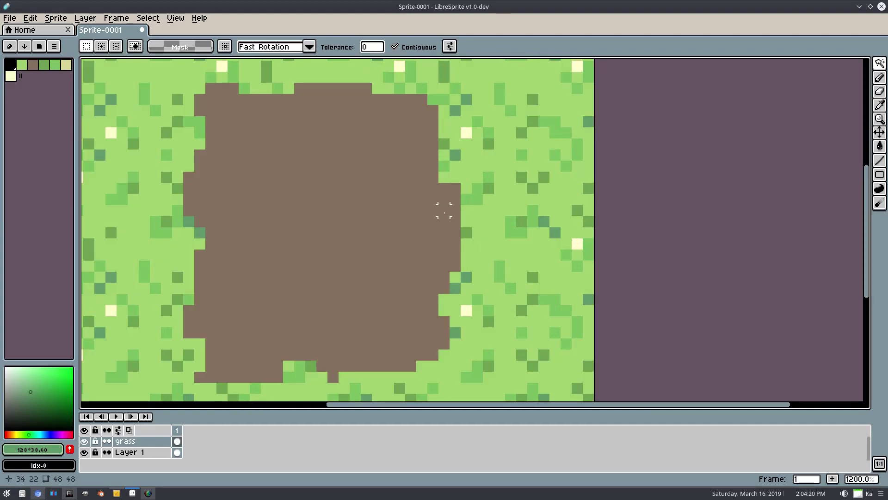
left_click_drag(291, 237, 318, 204)
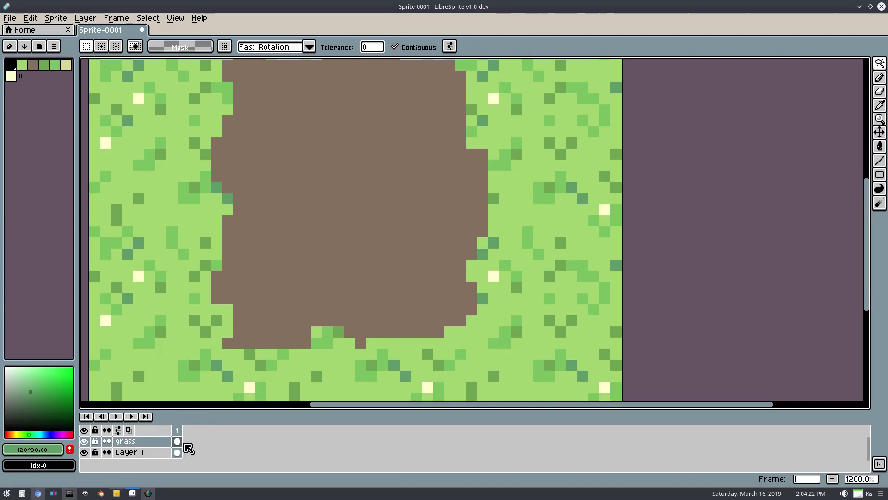
- Keep the grid at 16×16 and show it over the tile again
left_click(175, 18)
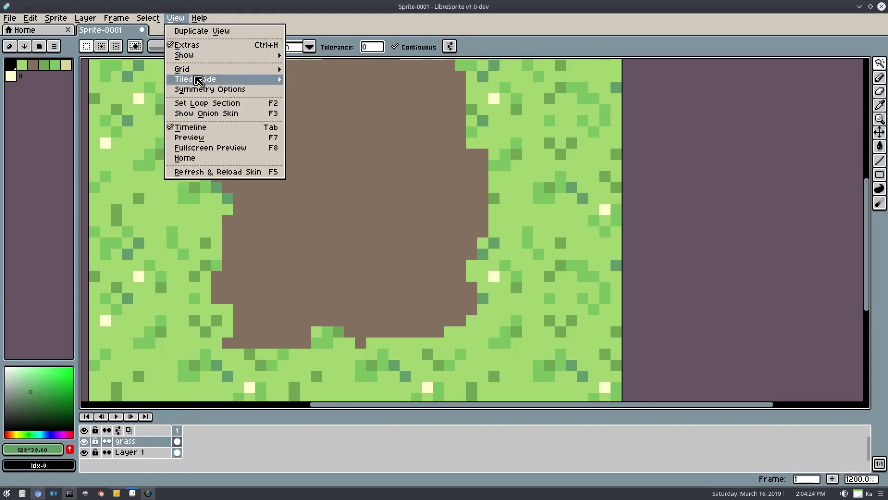
mouse_move(259, 69)
left_click(343, 73)
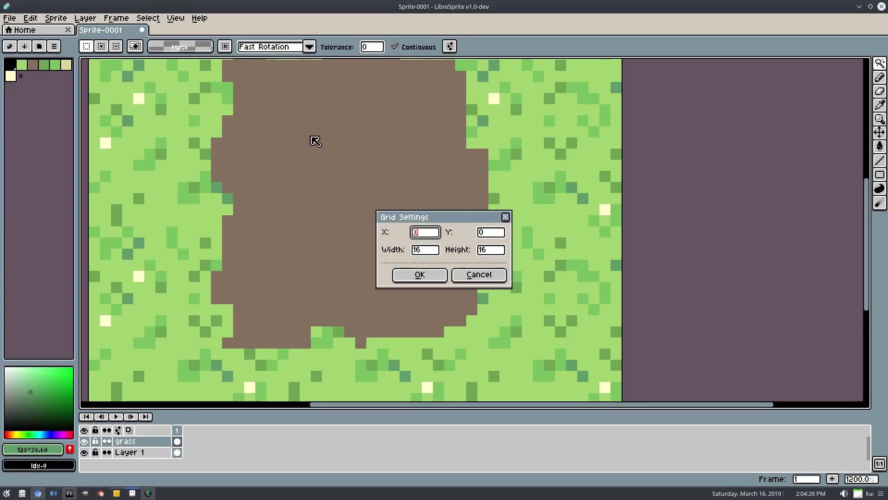
key("Return")
left_click(176, 18)
mouse_move(274, 60)
left_click(316, 76)
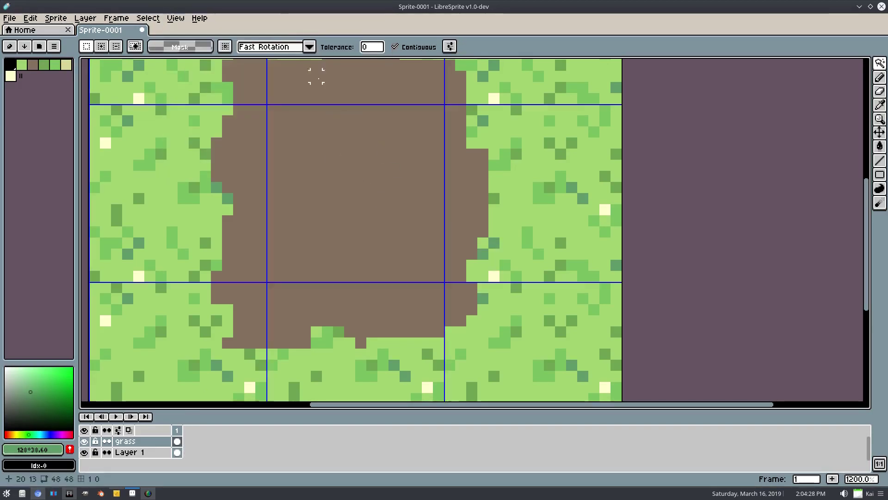
left_click_drag(372, 193, 387, 227)
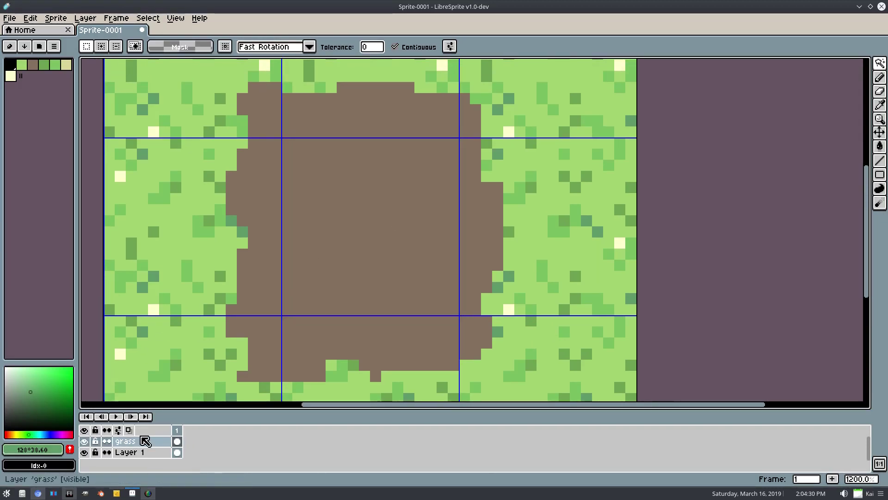
- Add a new layer above grass and name it 'dirt'
right_click(145, 443)
left_click(173, 418)
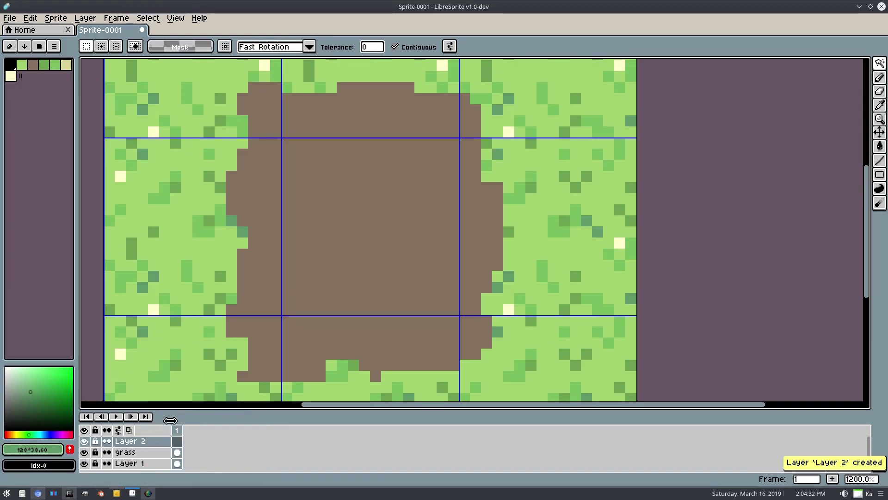
right_click(157, 444)
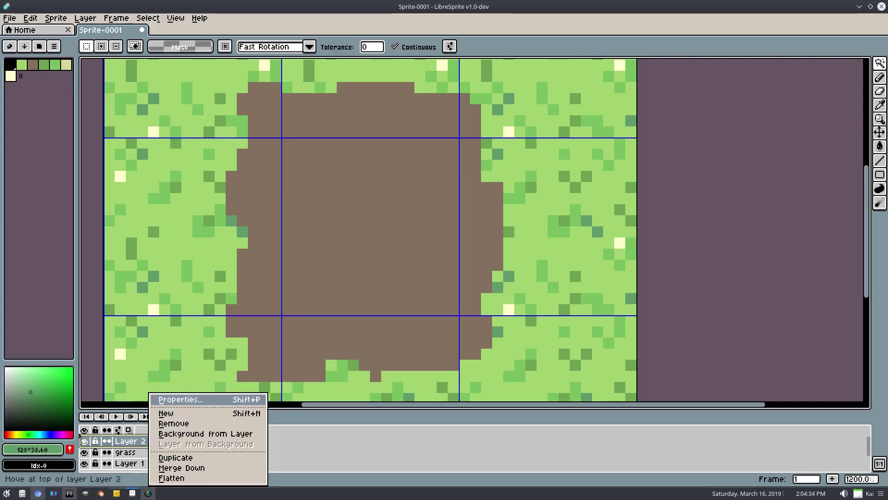
left_click(172, 398)
key("Return")
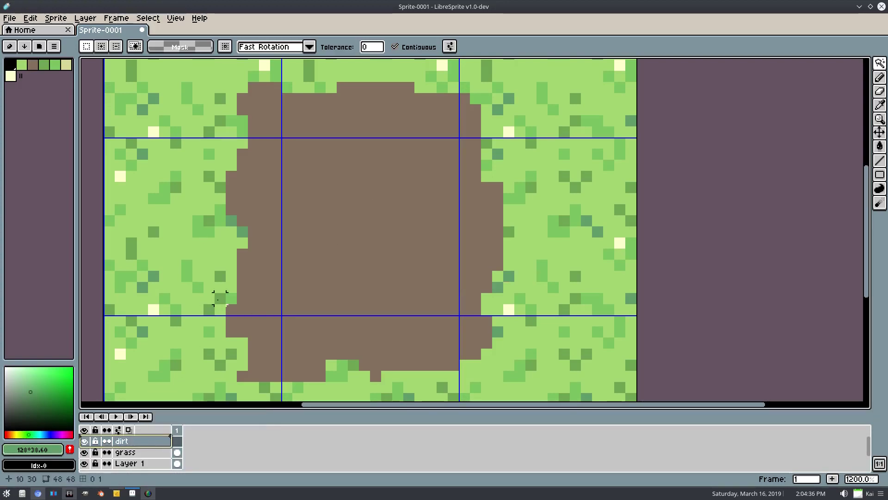
- Darken the brown toward red (#655147) and add it to the palette
left_click(33, 65)
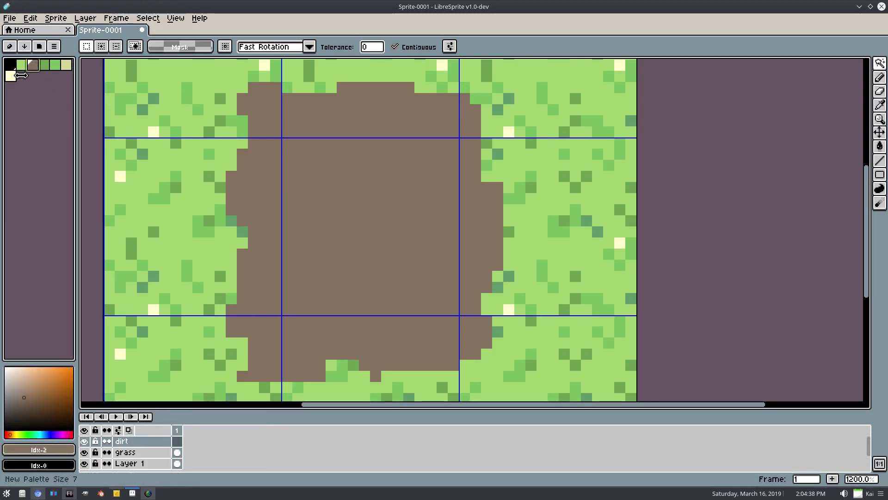
left_click(32, 398)
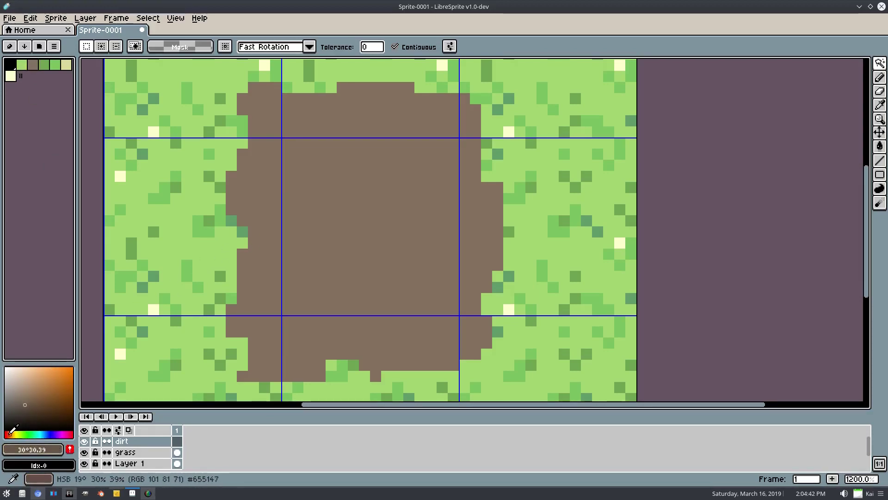
left_click_drag(10, 435, 8, 435)
left_click(70, 447)
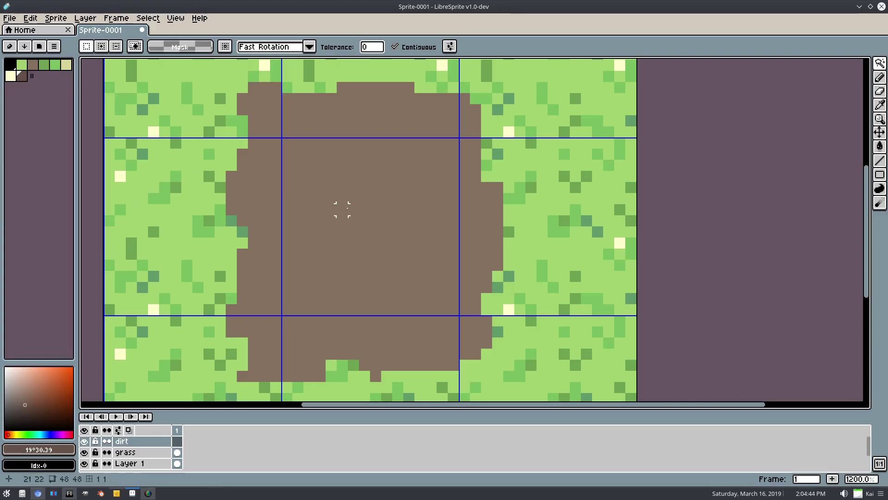
- With the Pencil, dot single darker-brown pixels on the dirt, undoing trial strokes
key("b")
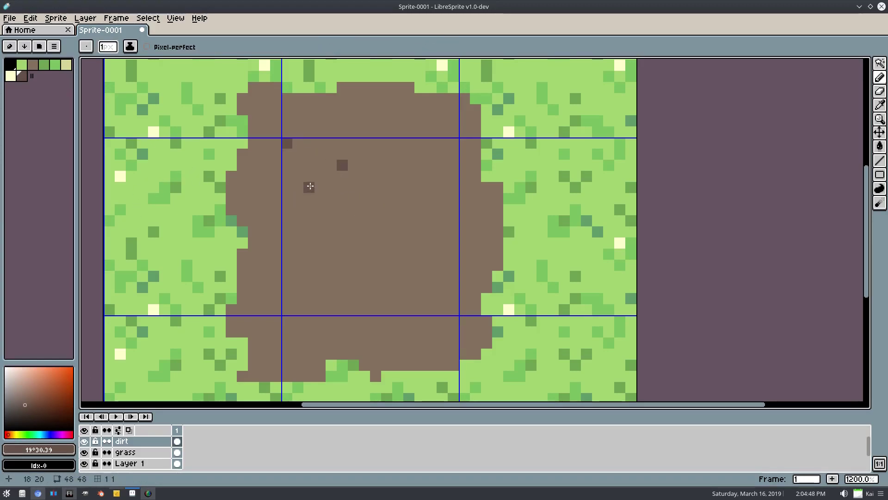
key("ctrl+z")
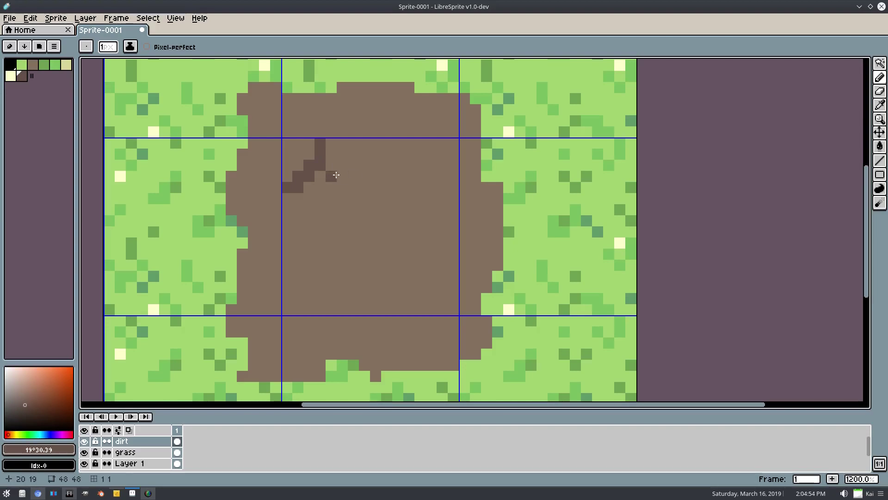
mouse_move(384, 150)
left_mouse_down()
mouse_move(389, 180)
mouse_move(429, 171)
left_mouse_up()
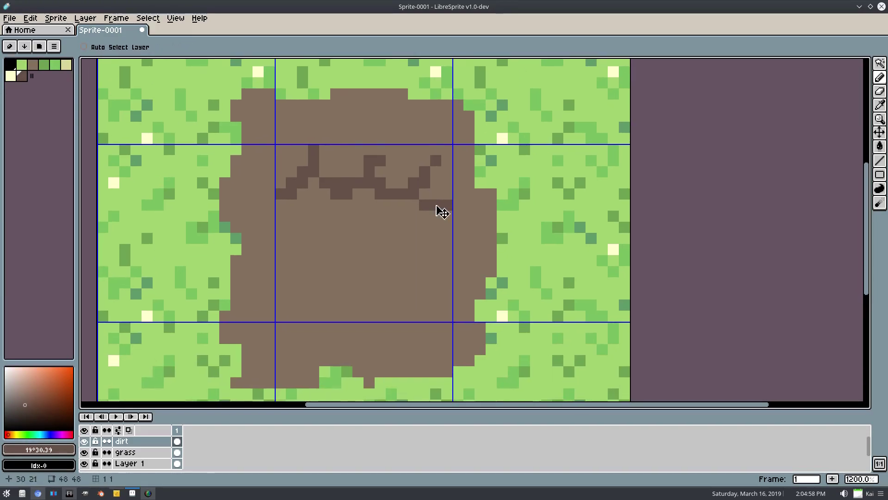
key("ctrl+z")
key("ctrl+z")
key("ctrl+z")
key("ctrl+z")
left_click(302, 172)
left_click(381, 161)
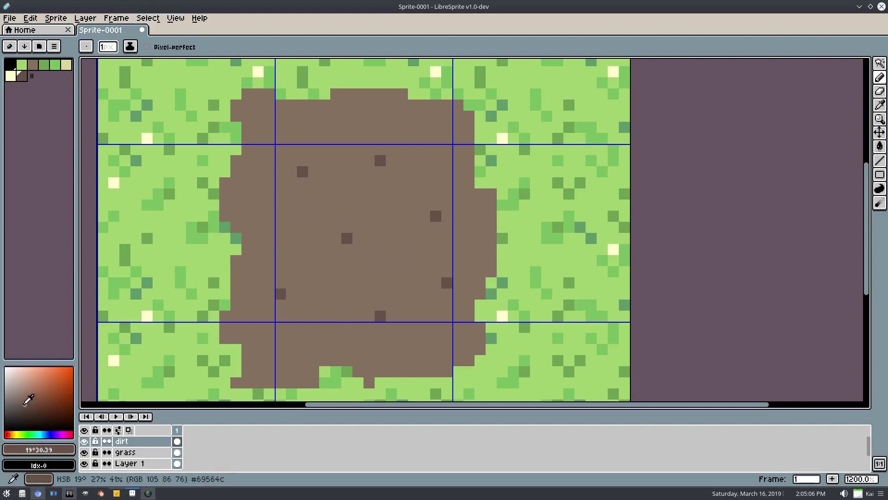
- Add three muted, greyer brown shades to the palette, tuning hue toward orange
left_click(25, 396)
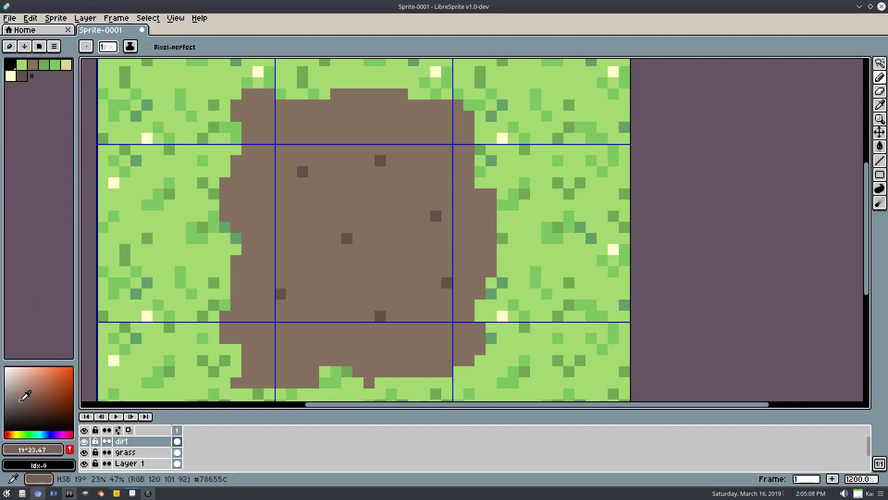
left_click(11, 434)
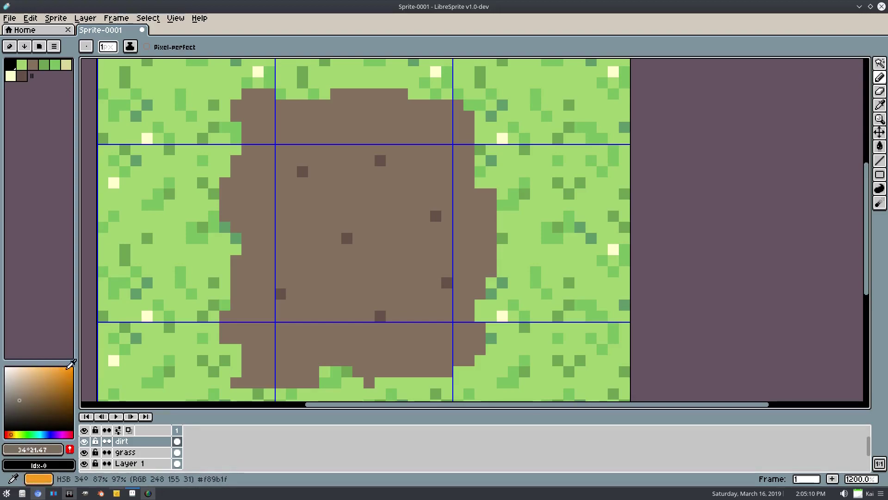
left_click(69, 449)
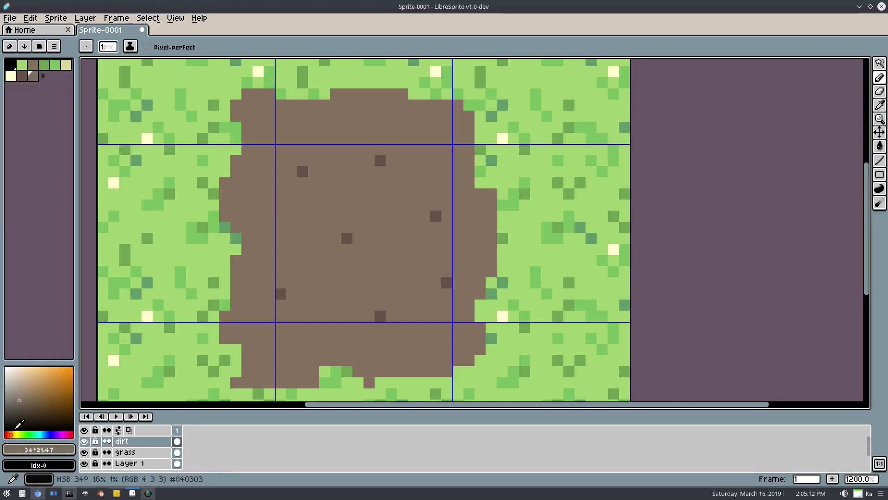
left_click(27, 404)
left_click(70, 449)
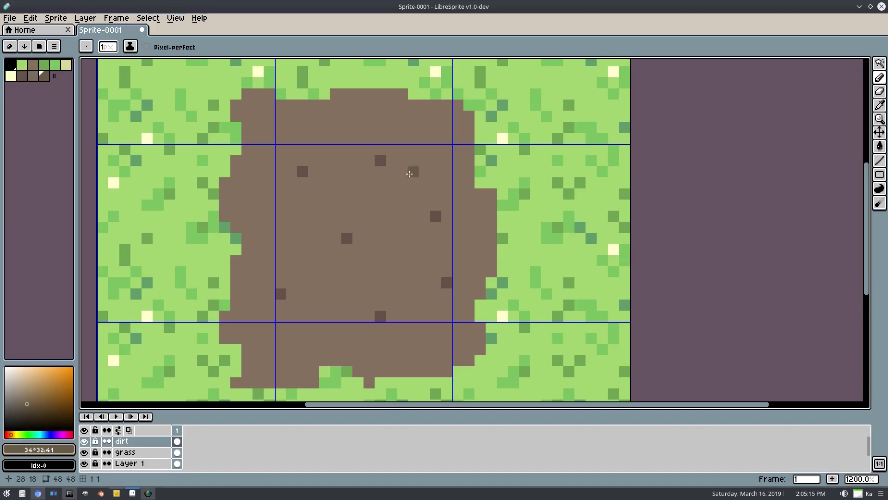
left_click(25, 400)
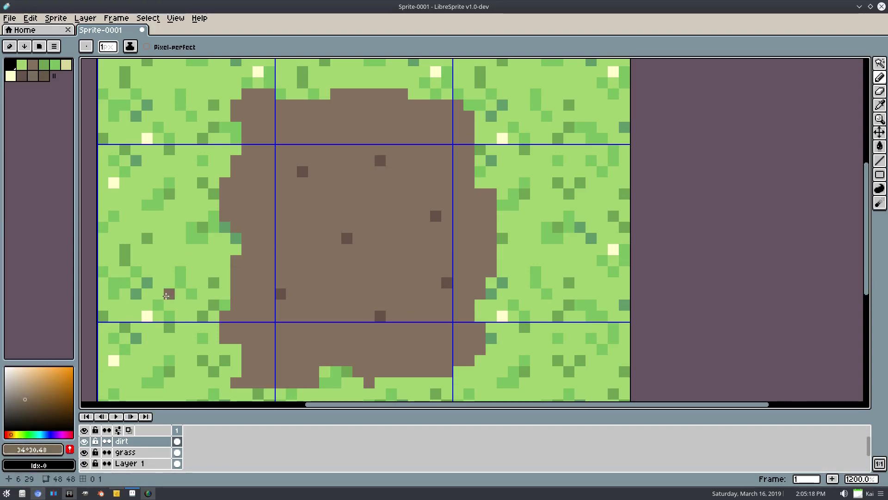
left_click(25, 402)
left_click(69, 450)
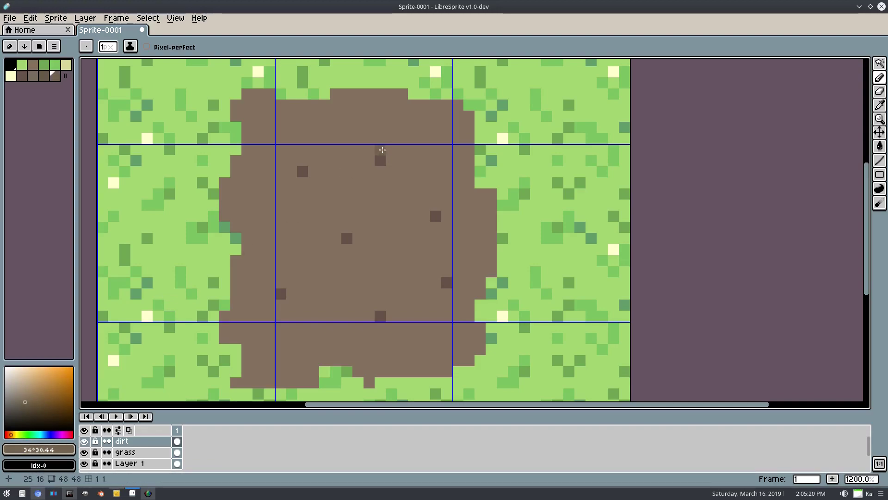
- Scatter muted-brown speckle pixels across the top, middle and lower dirt patch
left_click(370, 159)
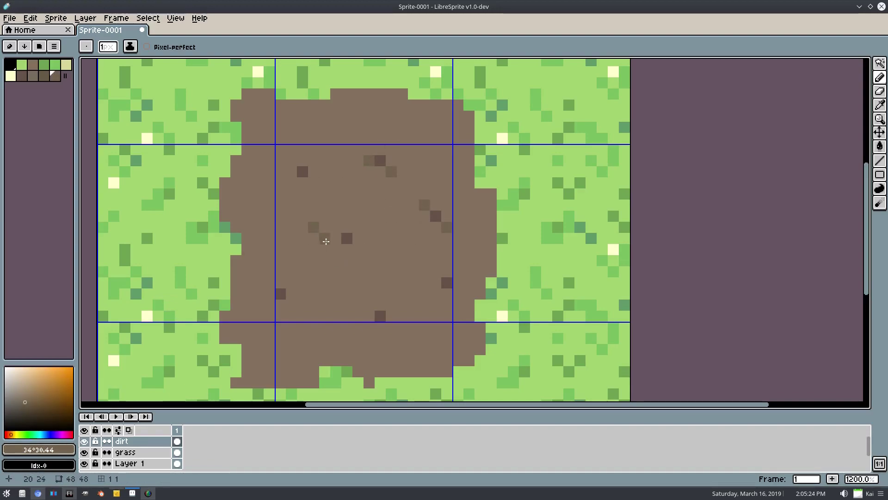
left_click(325, 241)
left_click(358, 238)
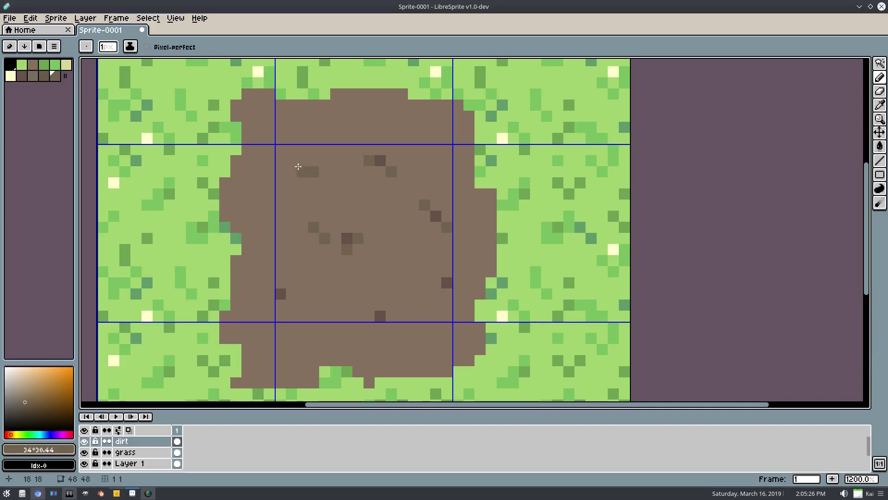
left_click(369, 316)
left_click(391, 305)
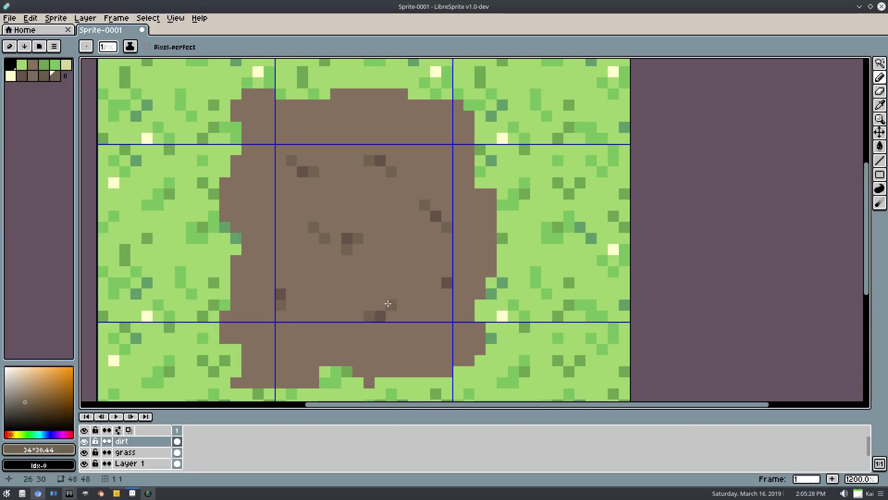
left_click(402, 283)
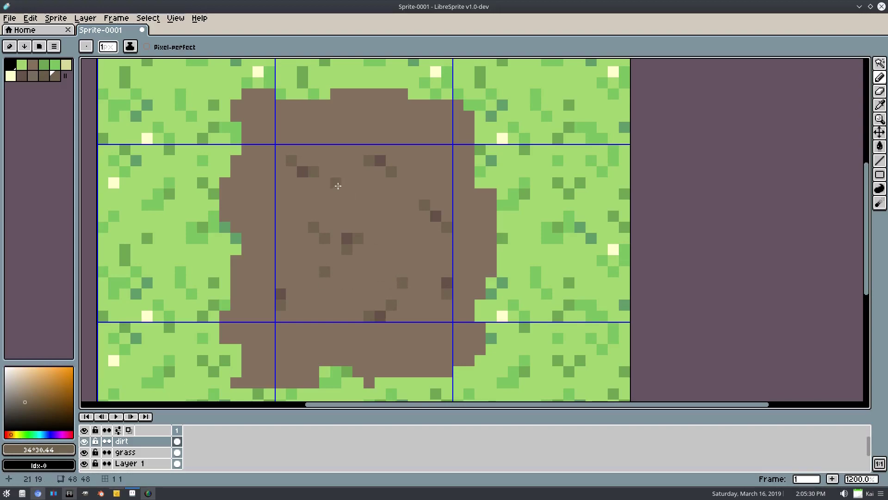
left_click(347, 194)
left_click(446, 161)
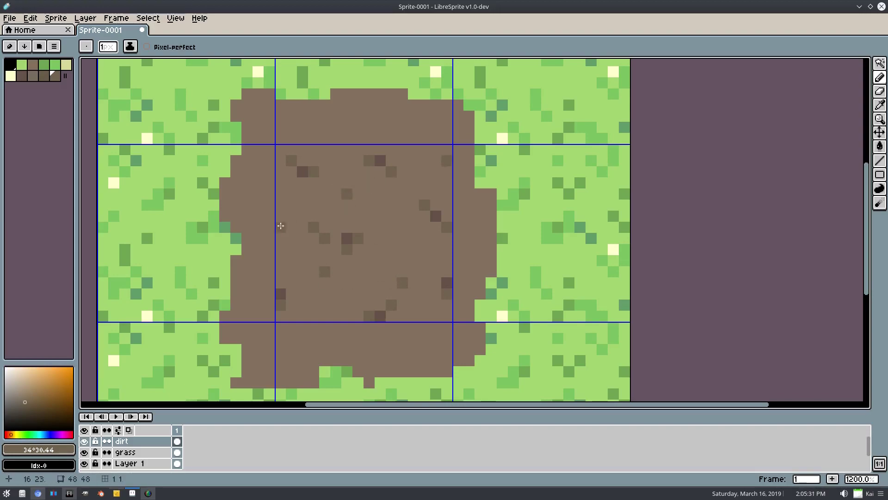
left_click(427, 250)
left_click_drag(381, 227, 345, 204)
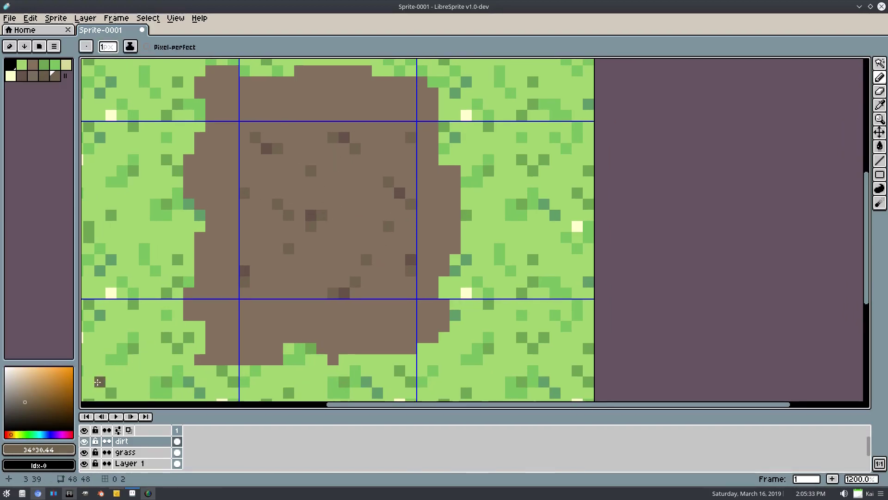
- Toggle the dirt, grass and base layers' visibility to check the dirt layer alone
left_click(85, 441)
left_click(85, 441)
left_click(84, 452)
left_click(85, 462)
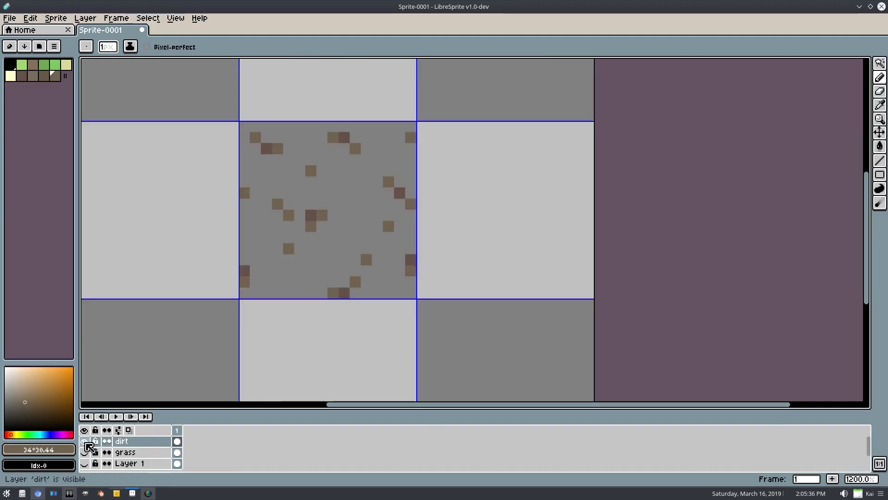
left_click(84, 463)
left_click(84, 463)
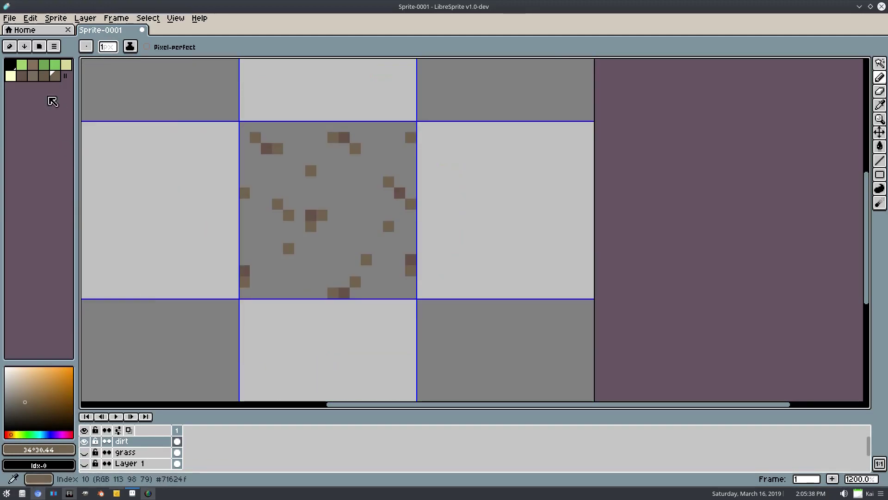
left_click(83, 452)
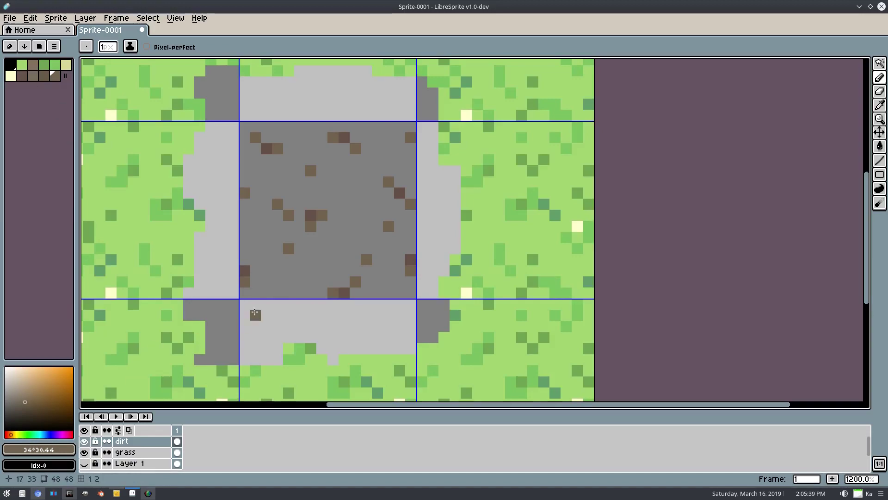
left_click(84, 463)
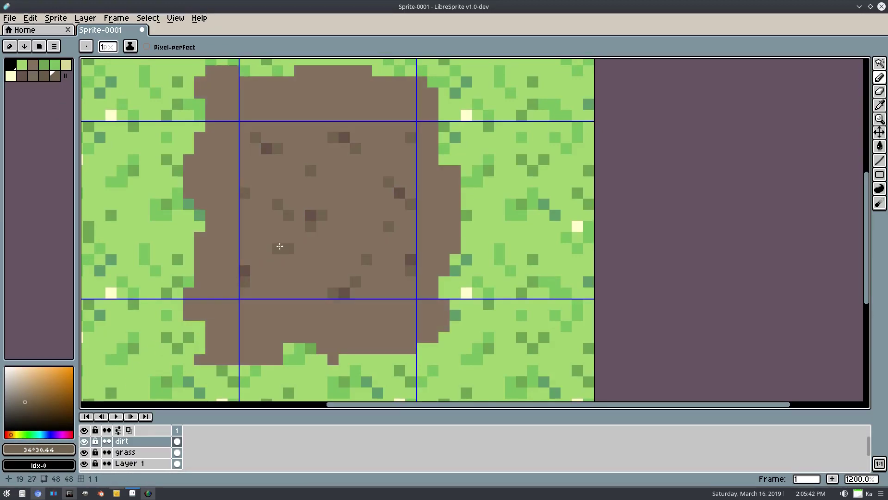
- Sample the dirt brown from the canvas as the current colour
key("p")
left_click(484, 272)
key("i")
left_click(256, 226)
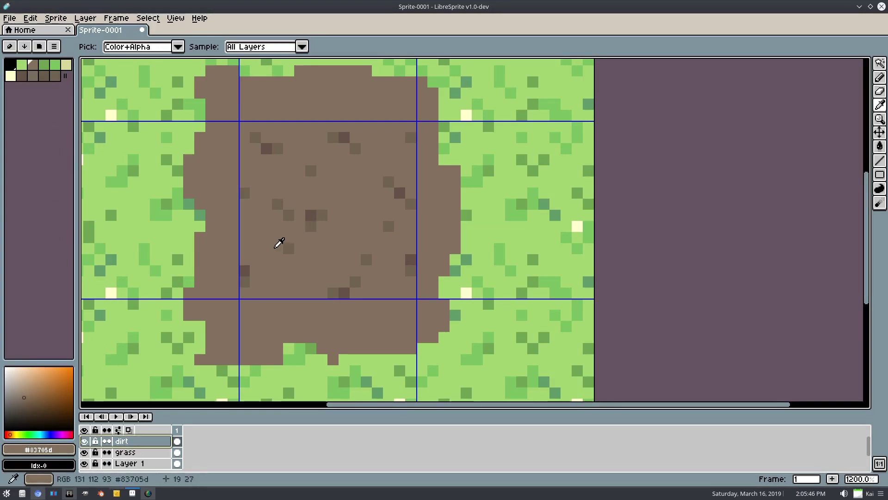
key("g")
- With grass and base hidden, select the central 16×16 dirt texture, move it left, then deselect
left_click_drag(88, 464, 93, 457)
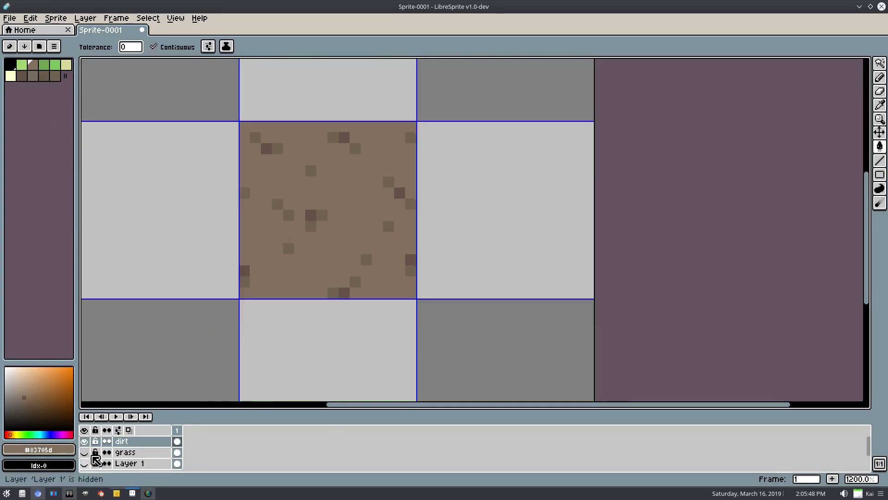
left_click_drag(180, 235, 188, 239)
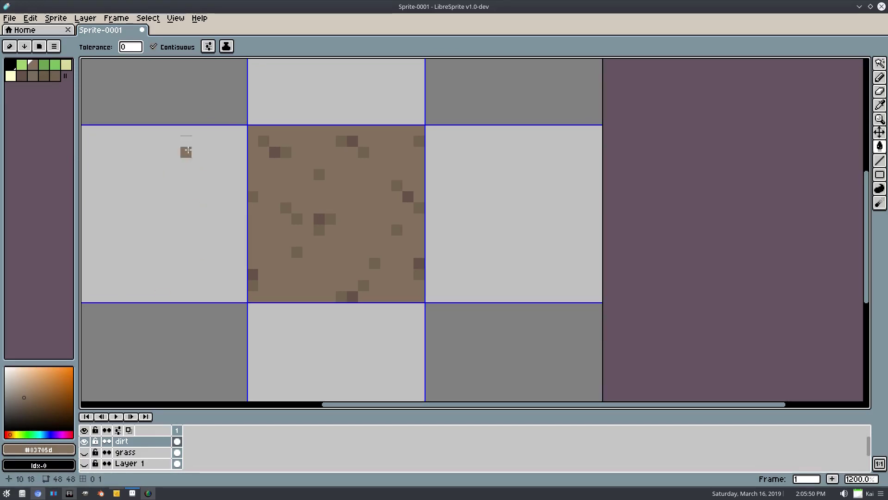
left_click_drag(348, 221, 350, 224)
left_click(880, 63)
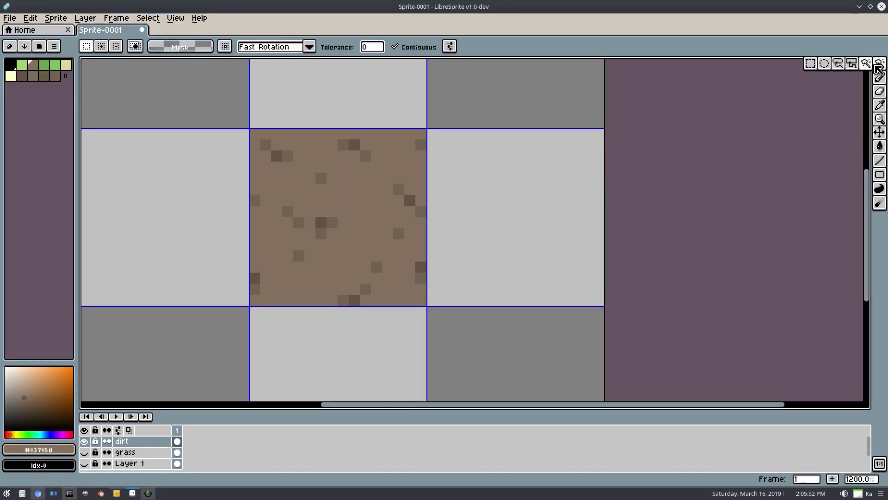
left_click_drag(436, 218, 482, 223)
scroll(506, 215, "down", 1)
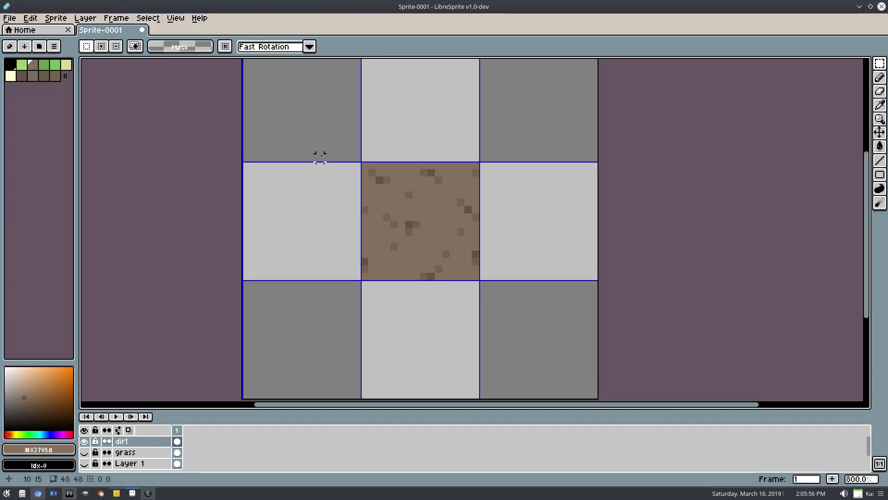
left_click_drag(362, 162, 479, 278)
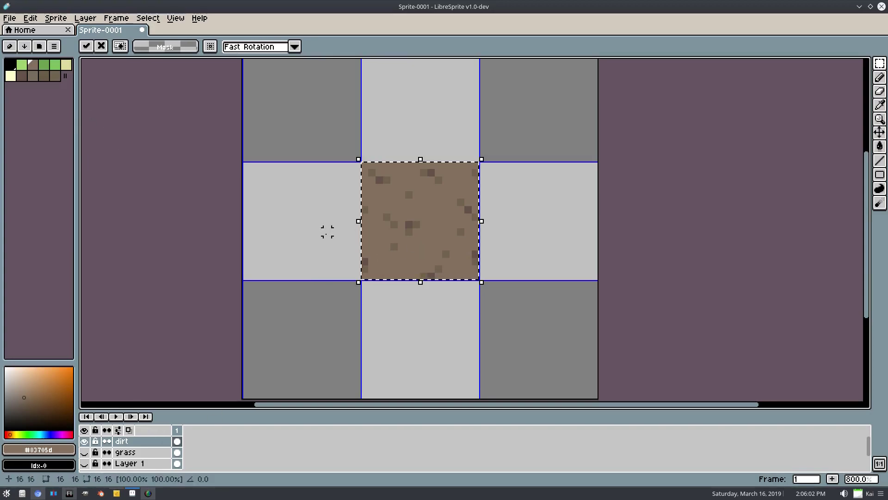
left_click_drag(430, 232, 304, 231)
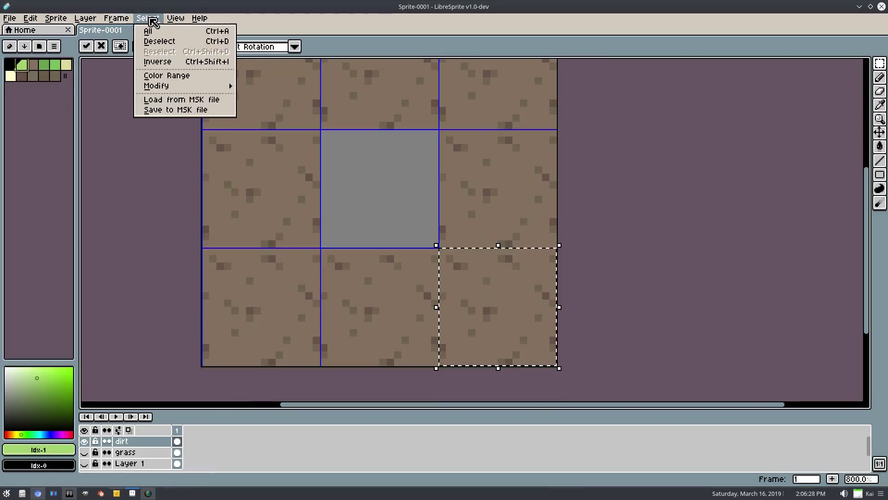
left_click(160, 39)
- Paint a few green pixels in the lower-right tile with the pencil
key("b")
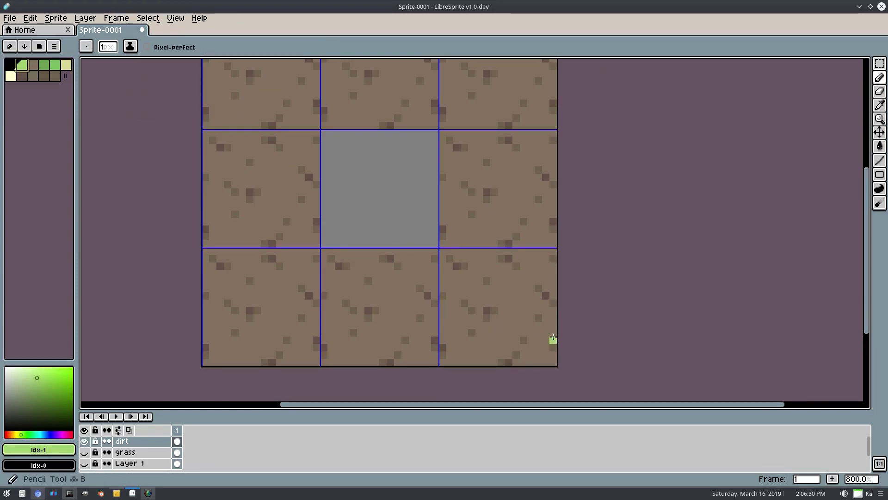
left_click_drag(516, 363, 541, 351)
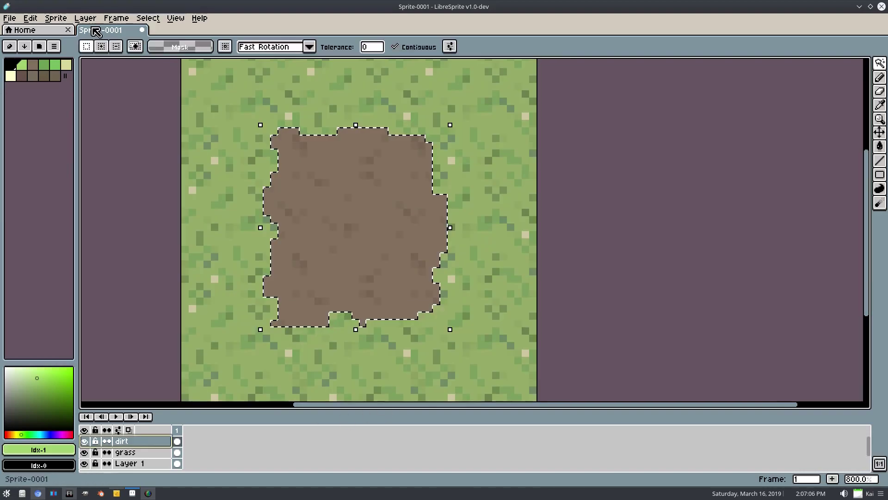
left_click(118, 18)
- Invert the selection and delete the dirt texture outside the patch
mouse_move(151, 18)
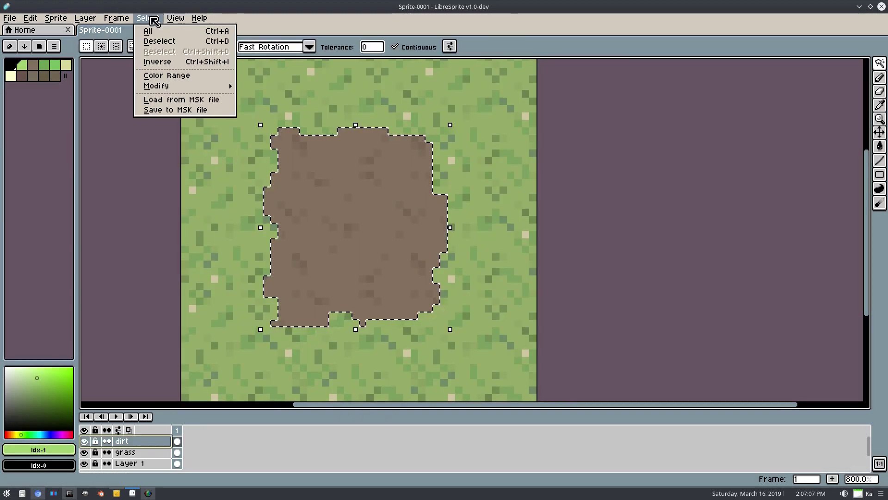
left_click(160, 62)
key("Delete")
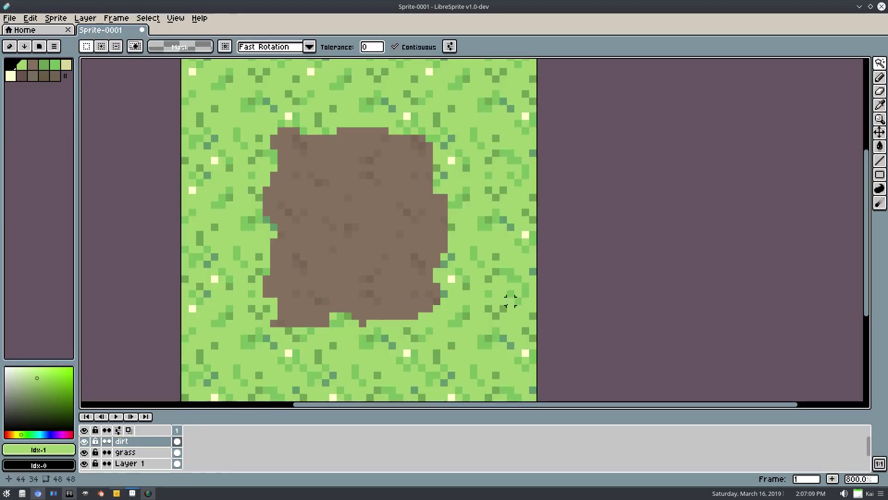
right_click(132, 441)
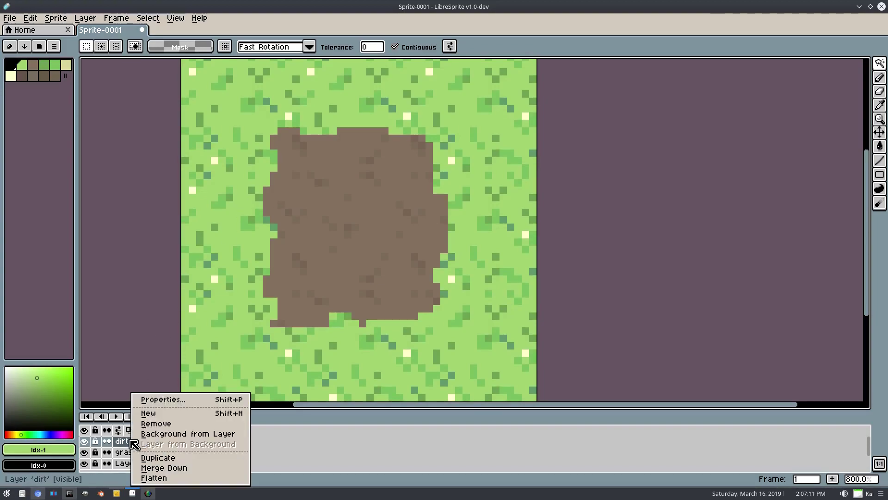
left_click(163, 401)
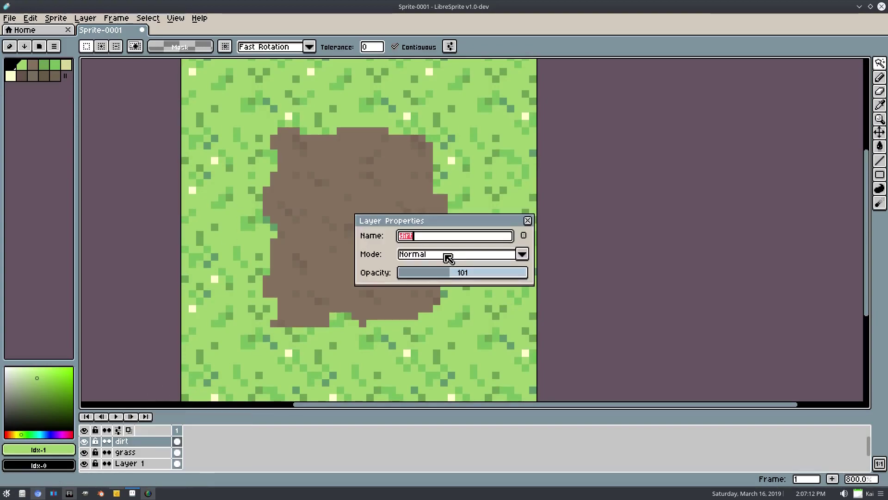
left_click(528, 221)
- Draw dark outline pixels along the dirt patch's left, bottom and right edges
mouse_move(394, 216)
left_mouse_down()
mouse_move(392, 229)
mouse_move(405, 208)
left_mouse_up()
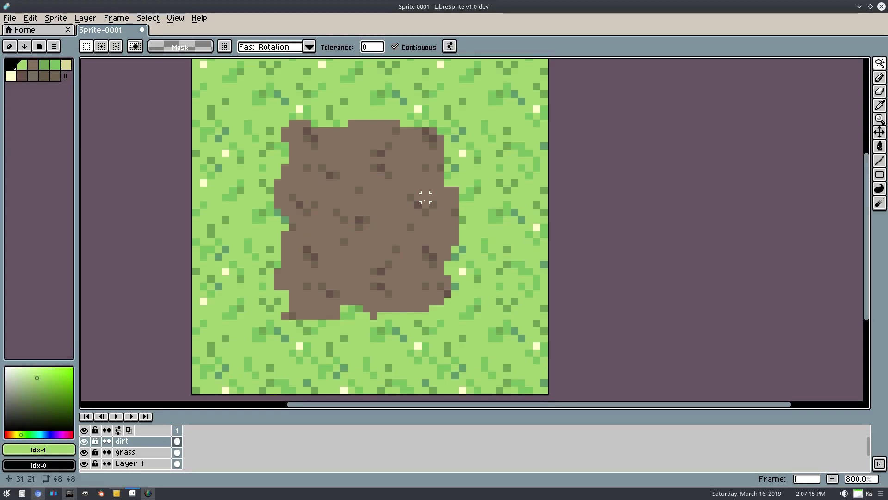
scroll(425, 197, "down", 4)
scroll(424, 200, "up", 1)
left_click_drag(369, 290, 340, 283)
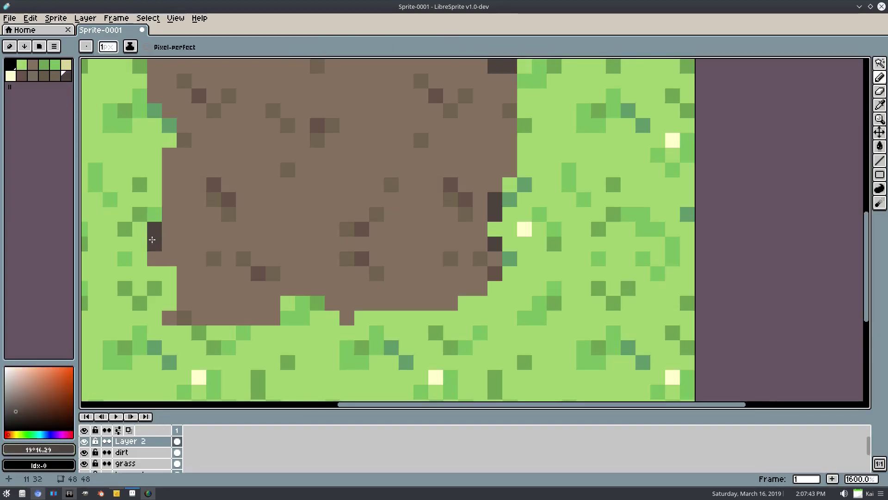
left_click(154, 259)
left_click(169, 303)
left_click(273, 317)
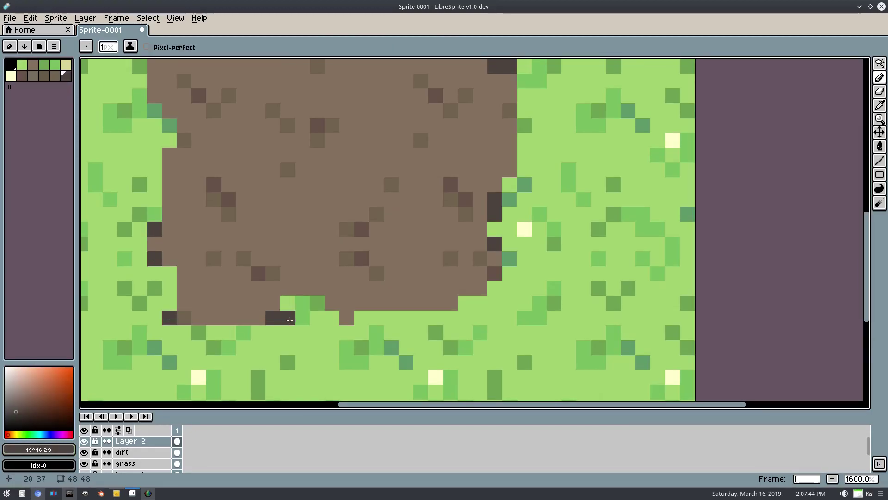
left_click(444, 303)
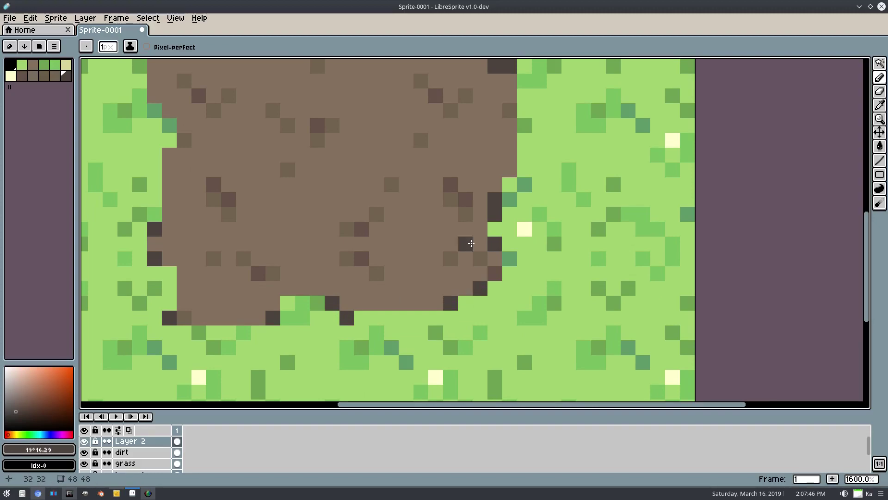
scroll(494, 184, "down", 5)
scroll(434, 208, "up", 2)
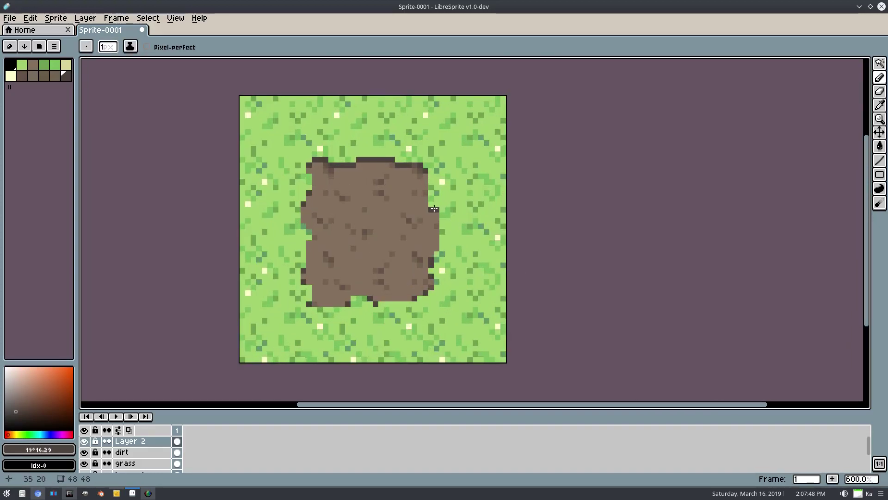
left_click(50, 21)
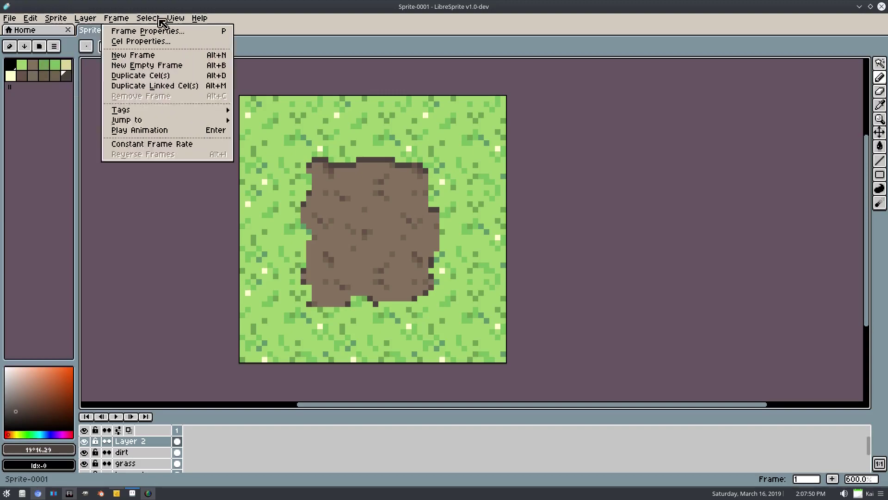
- Use Replace Color to turn the dark outline pixels into a softer brown with brightness 38 (34°, 33, 38)
mouse_move(34, 20)
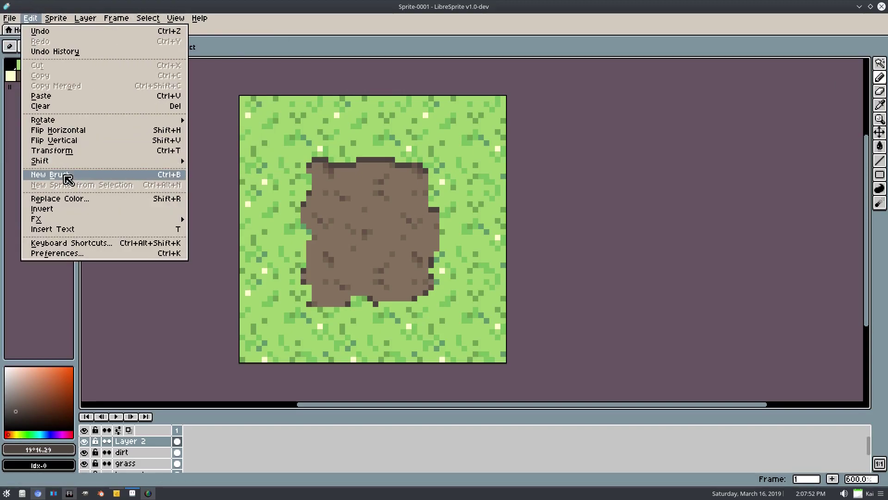
left_click(65, 199)
left_click(658, 254)
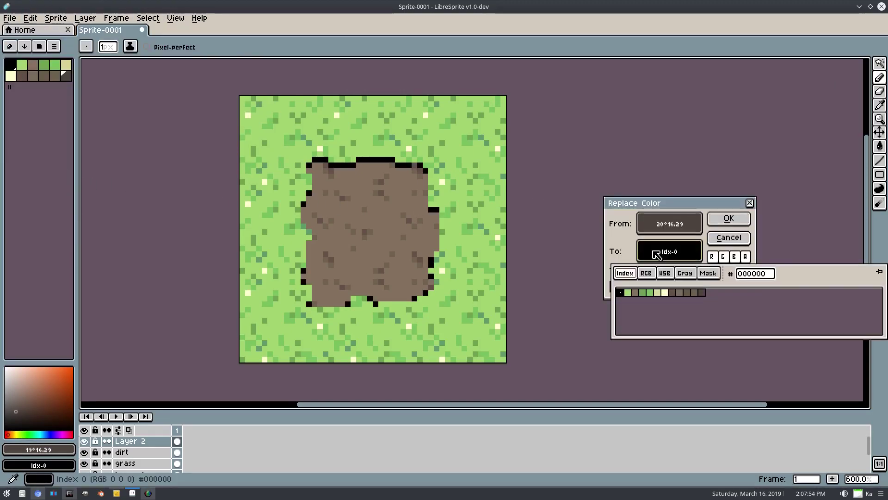
left_click(688, 292)
left_click(665, 273)
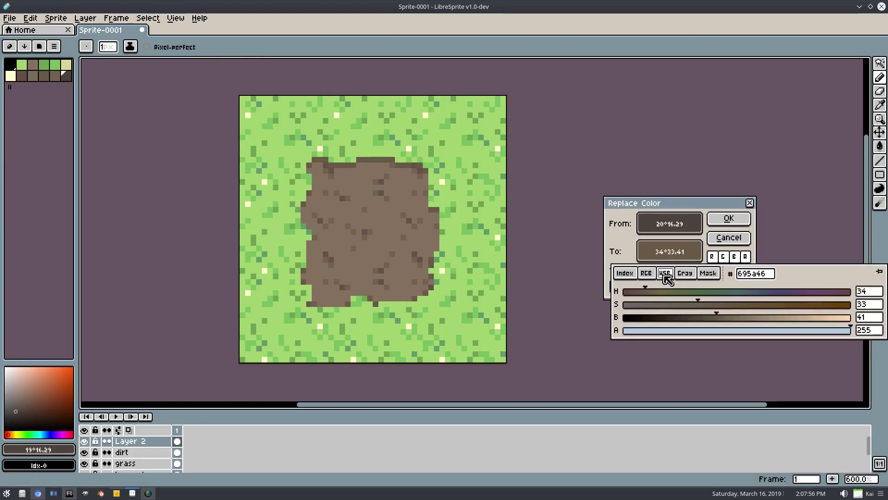
left_click(704, 318)
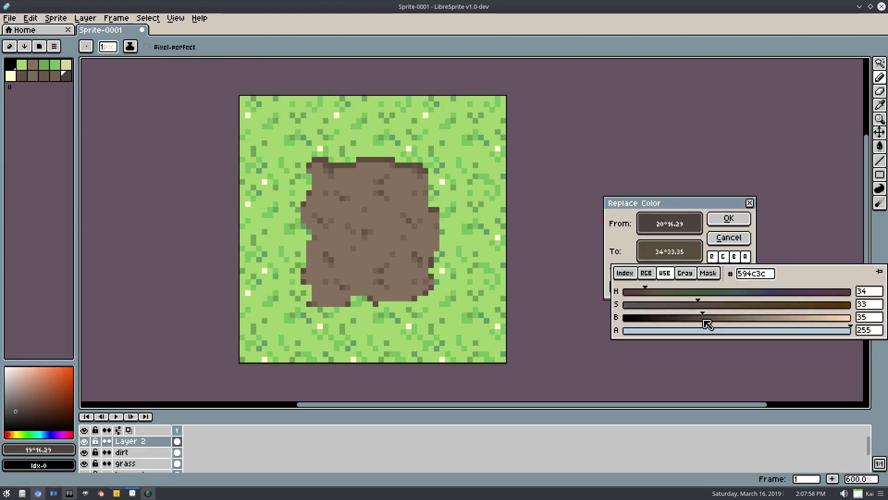
left_click_drag(704, 319, 711, 319)
left_click(805, 249)
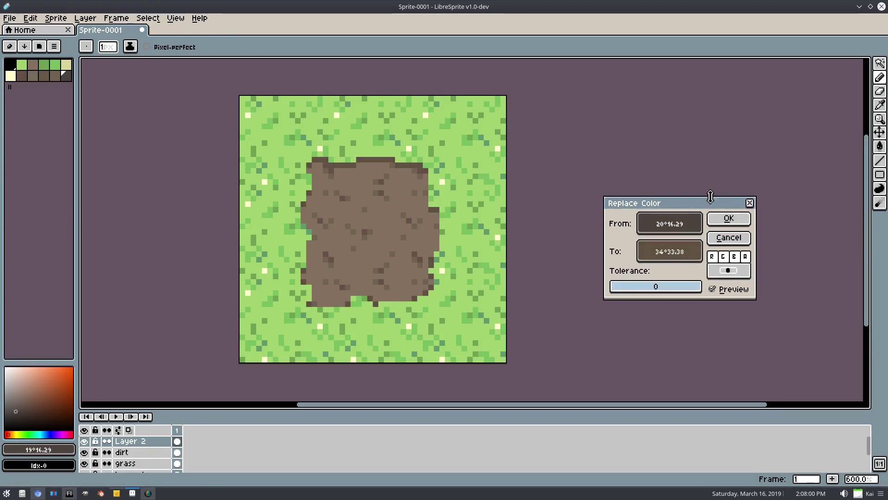
left_click(748, 206)
left_click_drag(584, 221, 655, 234)
scroll(626, 223, "down", 1)
scroll(625, 223, "up", 1)
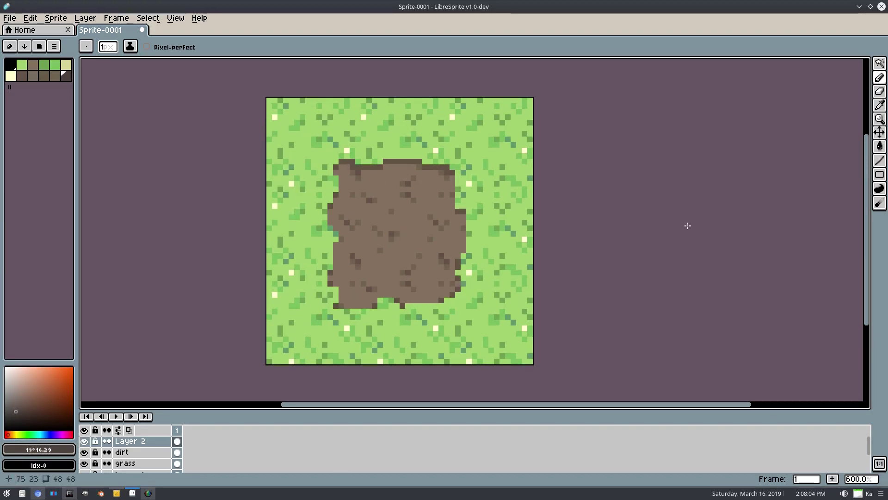